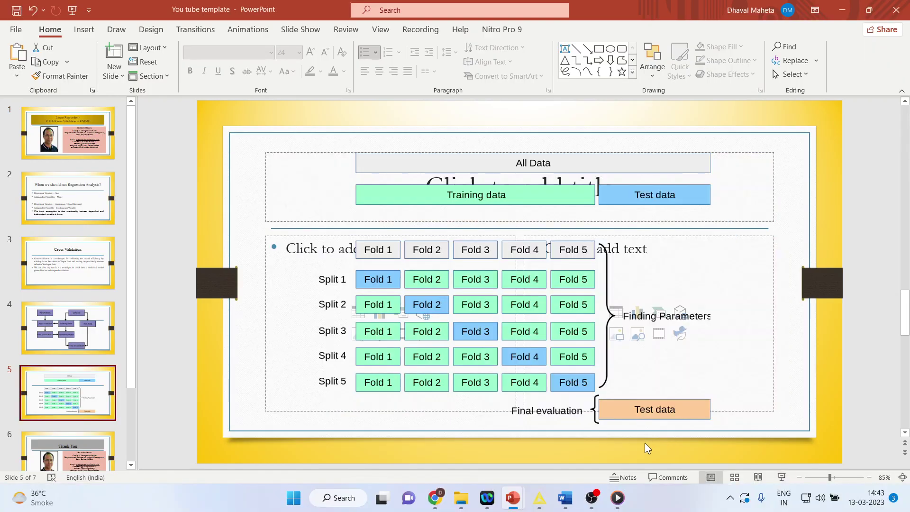
- Add an Excel Reader node from the Node Repository to the canvas's upper left
left_click(543, 505)
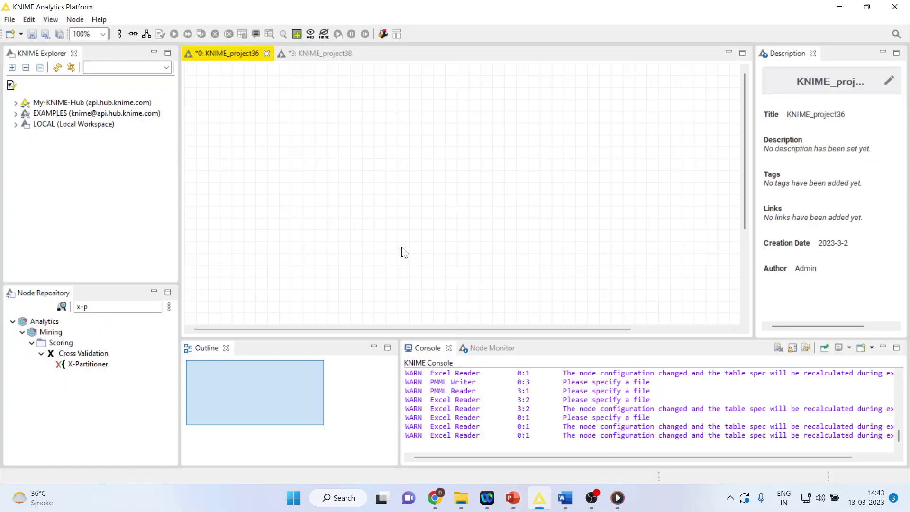
left_click(101, 307)
key("BackSpace")
key("BackSpace")
key("BackSpace")
type("i")
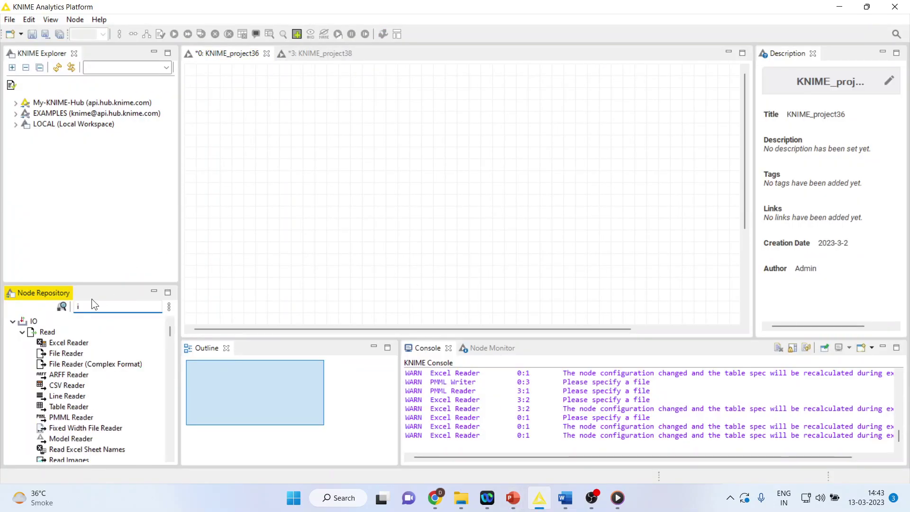
double_click(69, 342)
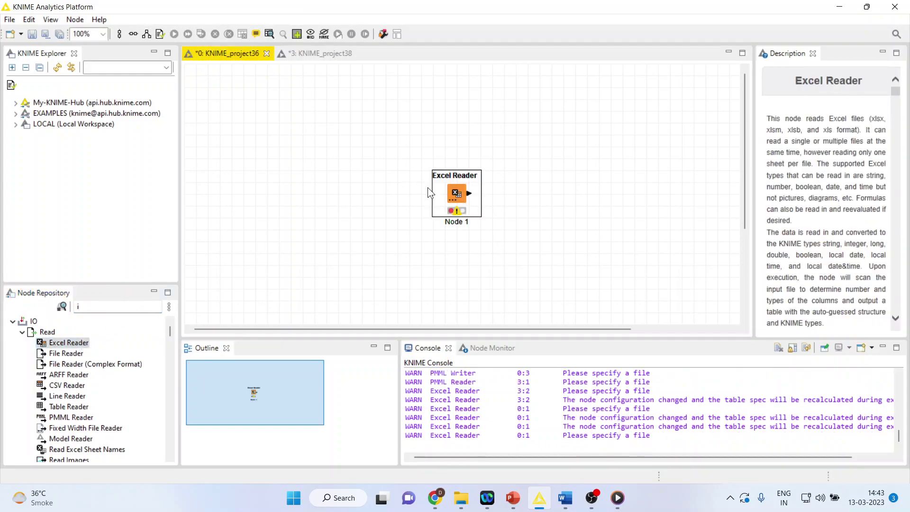
left_click_drag(457, 194, 226, 134)
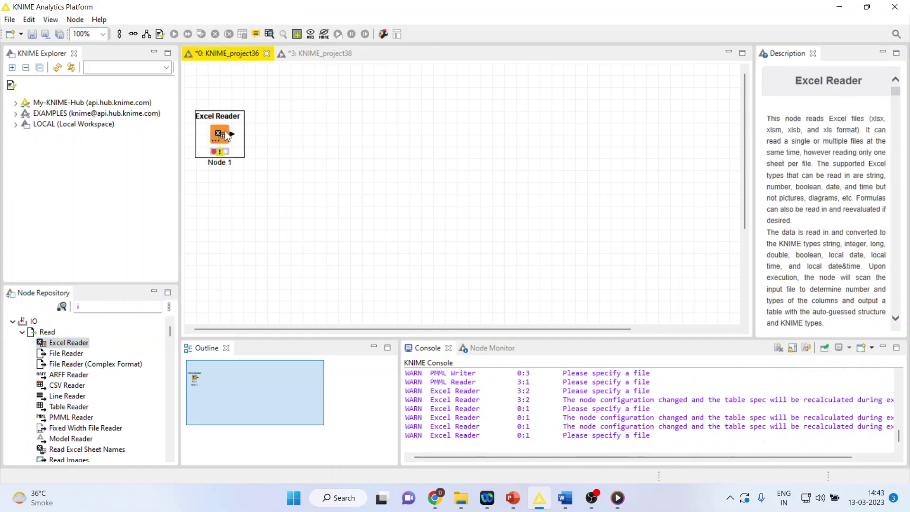
- Point the Excel Reader at D:\...\Knime\Data\mtcars-1.xlsx and accept the settings
double_click(228, 135)
left_click(618, 115)
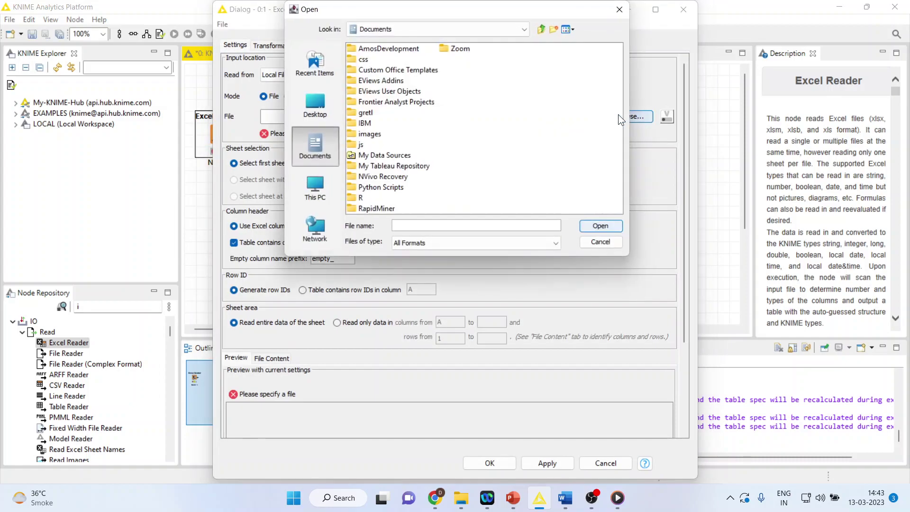
left_click(525, 28)
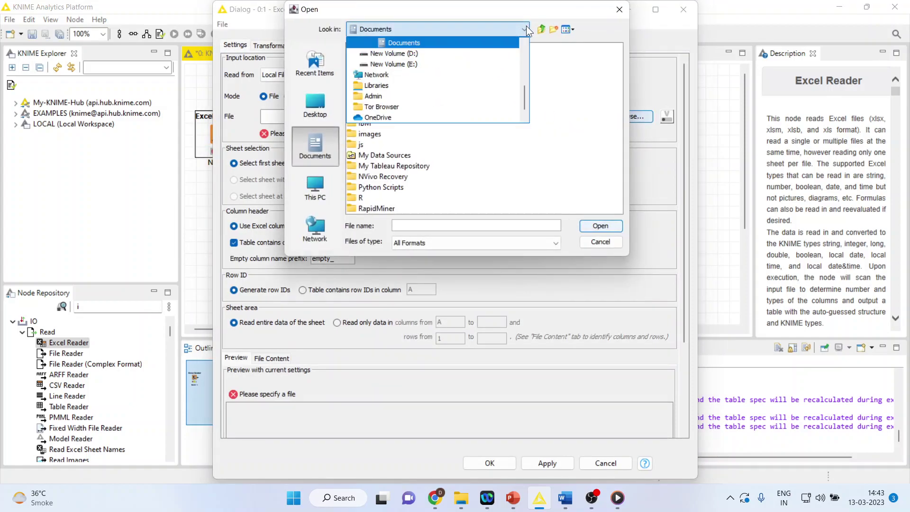
left_click(469, 53)
double_click(414, 123)
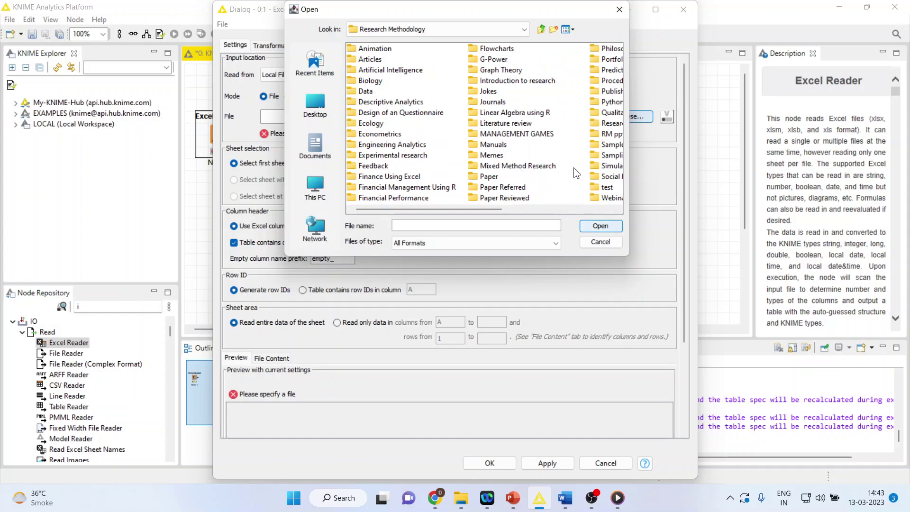
double_click(606, 71)
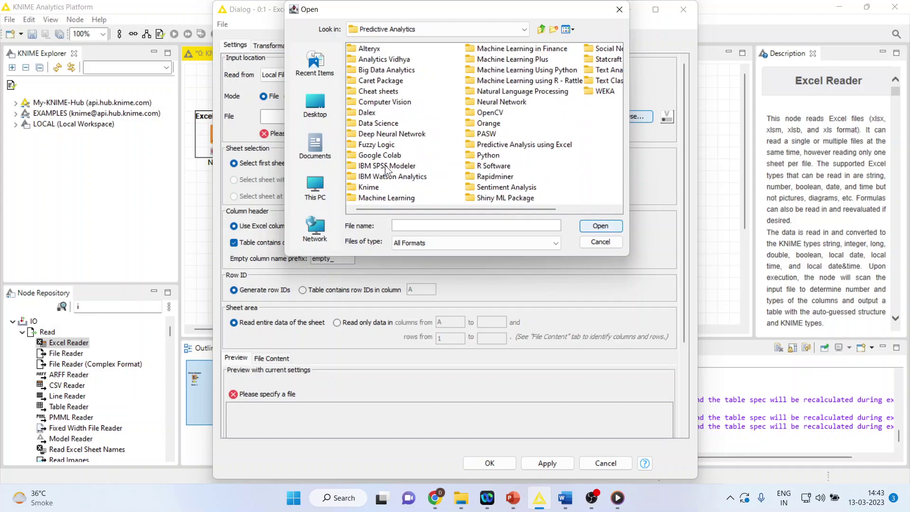
double_click(376, 188)
double_click(369, 82)
left_click(371, 91)
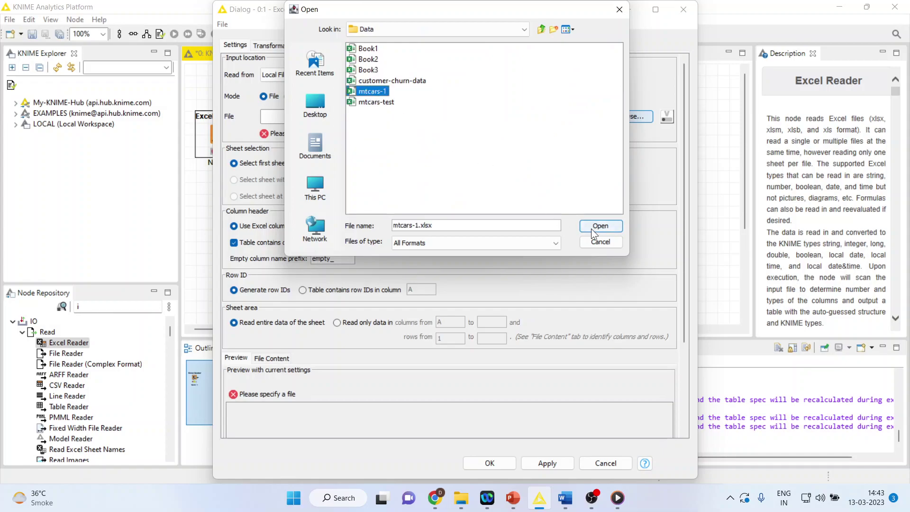
left_click(593, 227)
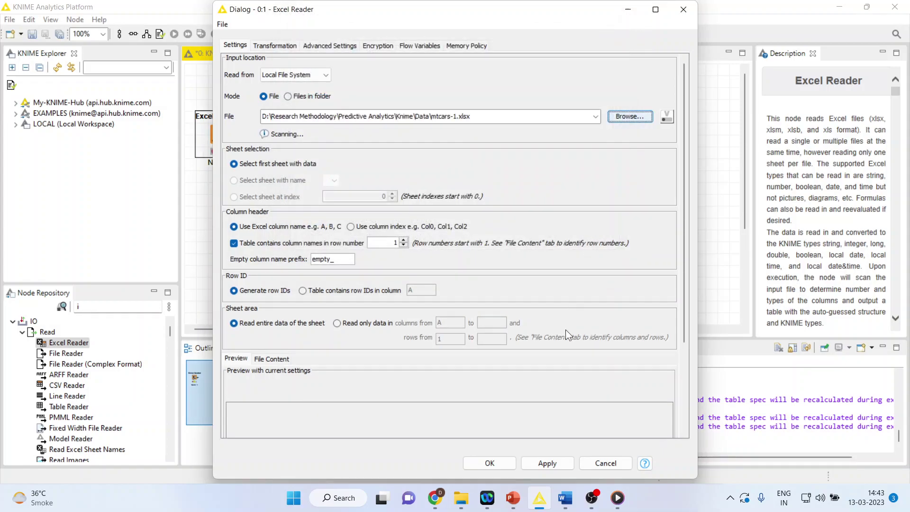
left_click(498, 467)
- Execute the Excel Reader and open its output data table
right_click(225, 137)
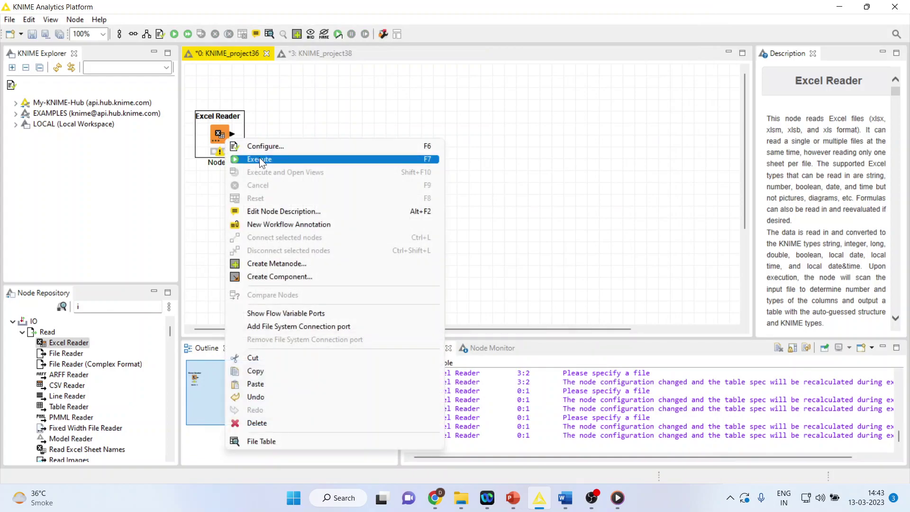
left_click(259, 158)
right_click(225, 135)
left_click(292, 439)
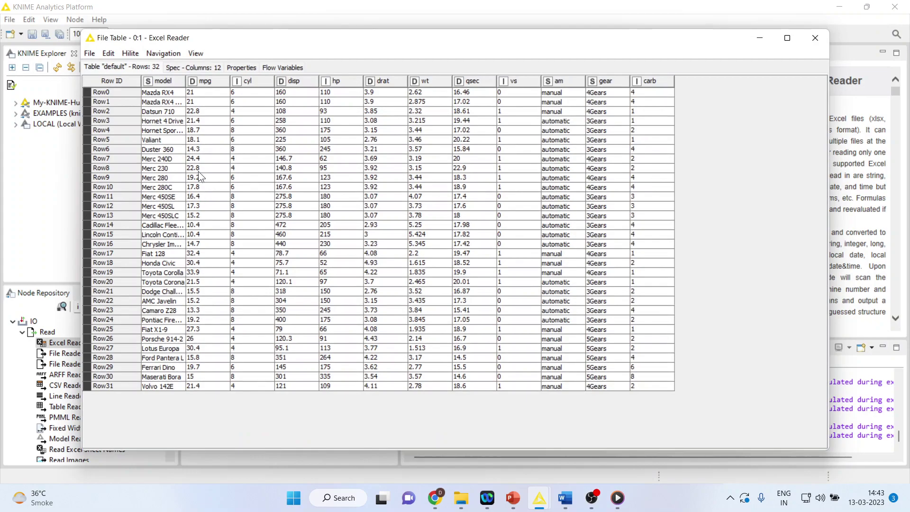
- Review the mpg, cyl, disp, hp, drat, wt, qsec, vs, am, gear and carb columns
left_click_drag(202, 93, 212, 377)
left_click_drag(246, 92, 252, 372)
left_click_drag(291, 92, 303, 348)
left_click_drag(331, 112, 345, 358)
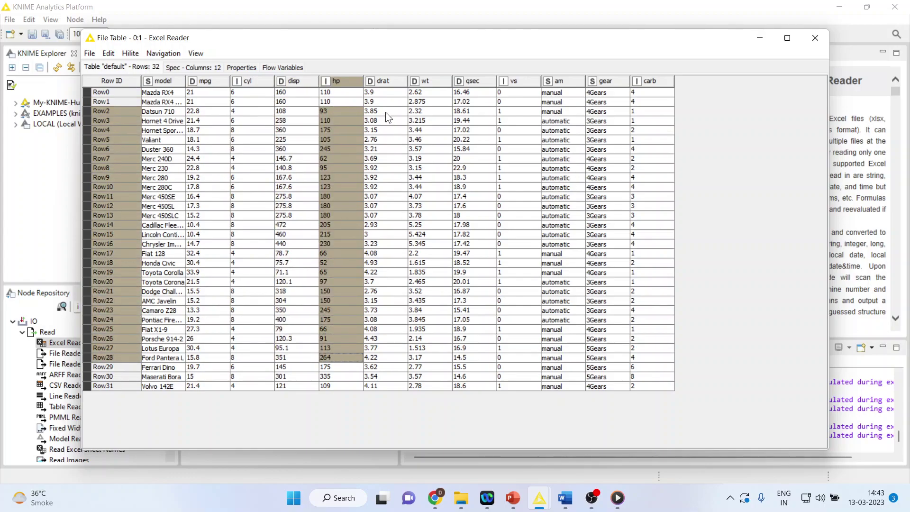
left_click_drag(384, 102, 377, 335)
left_click_drag(421, 102, 439, 332)
left_click_drag(479, 108, 465, 325)
left_click_drag(503, 112, 513, 326)
left_click_drag(566, 112, 563, 305)
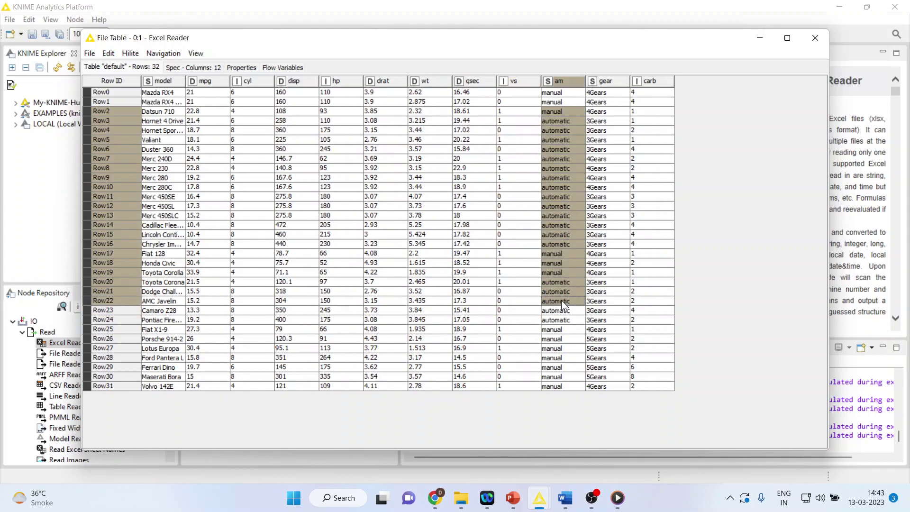
left_click_drag(607, 140, 601, 342)
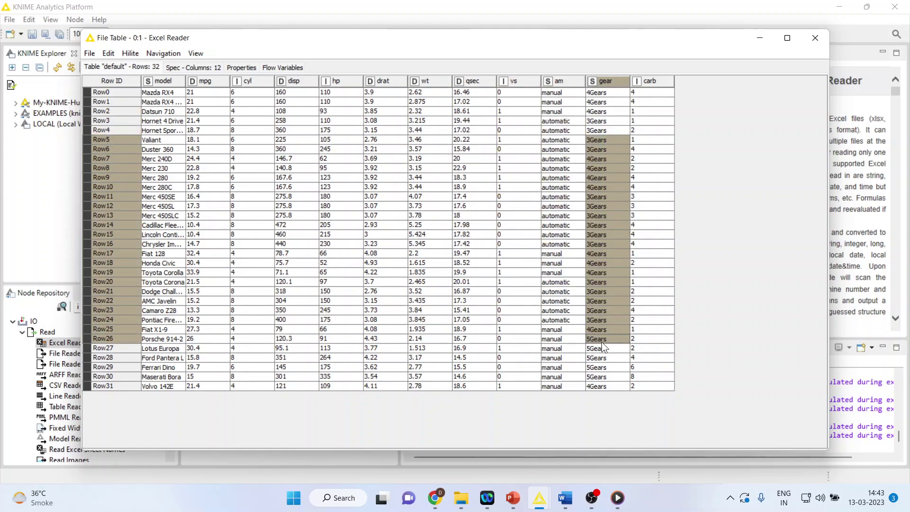
left_click_drag(652, 130, 652, 338)
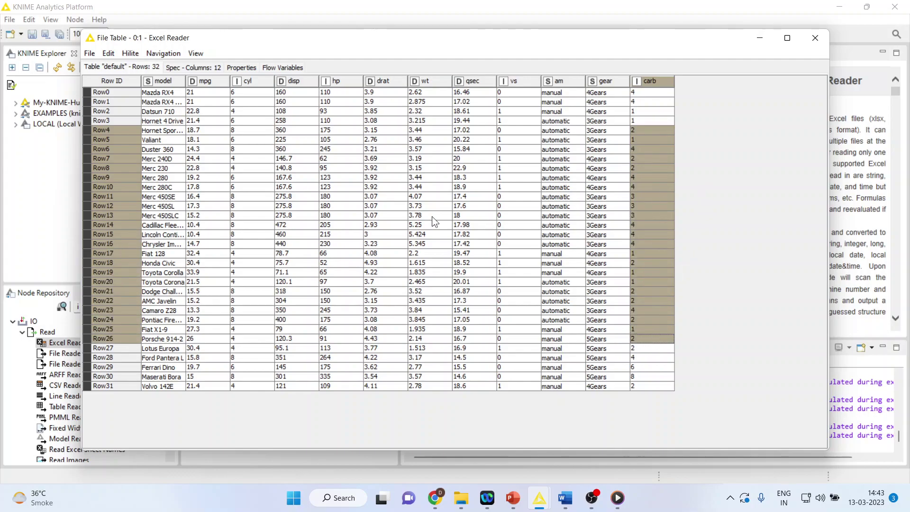
left_click_drag(208, 114, 207, 282)
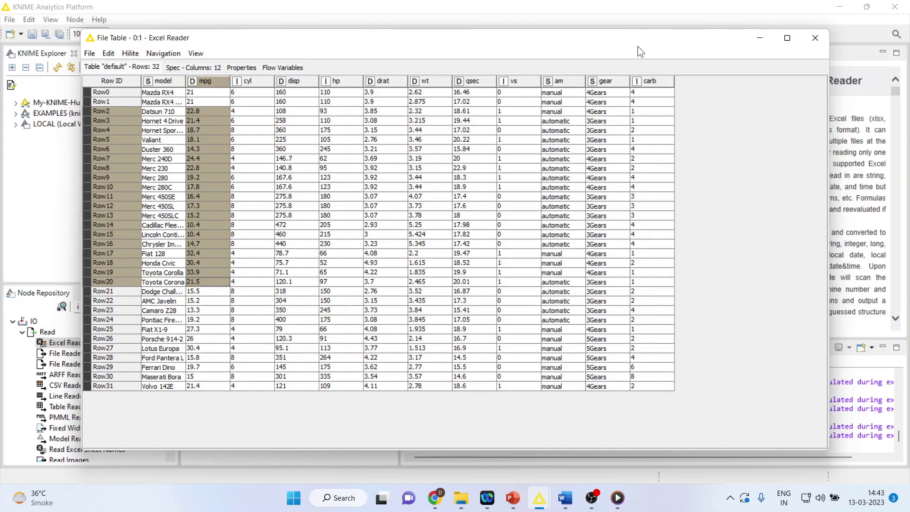
- Close the table and add an X-Partitioner node after the Excel Reader
left_click(814, 38)
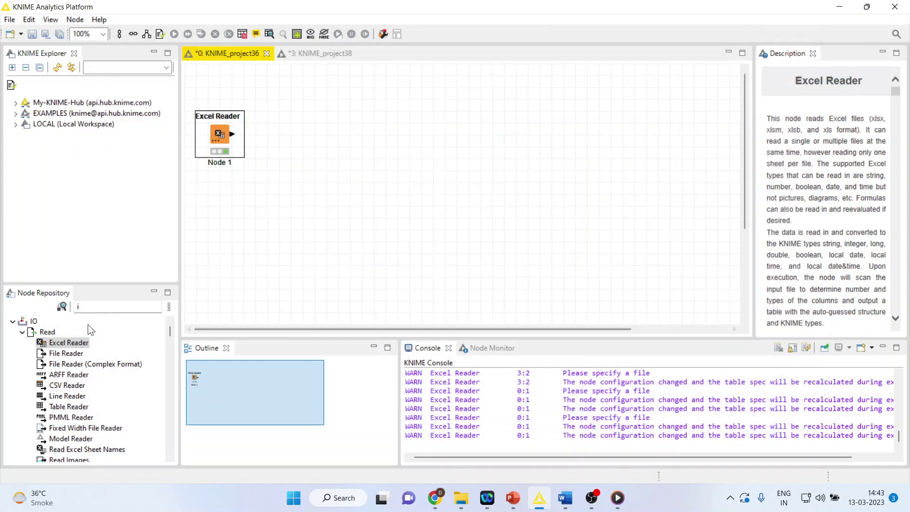
left_click(90, 306)
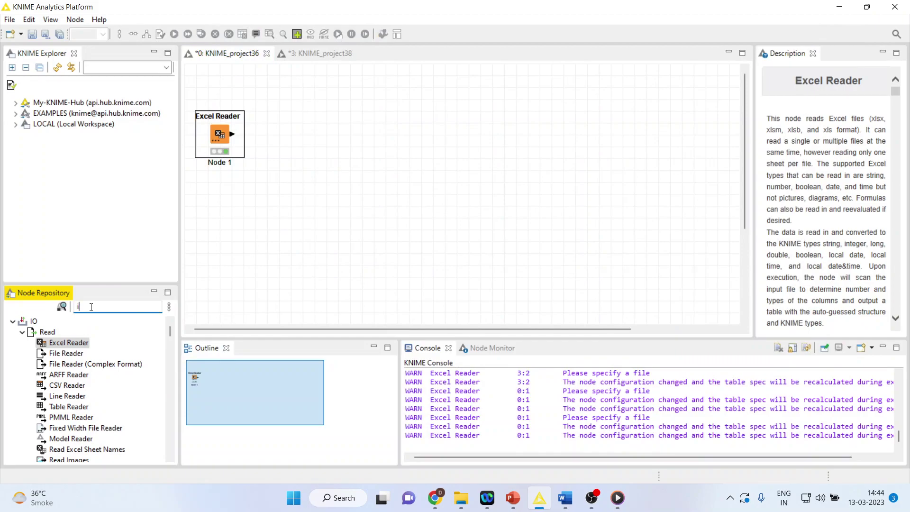
key("BackSpace")
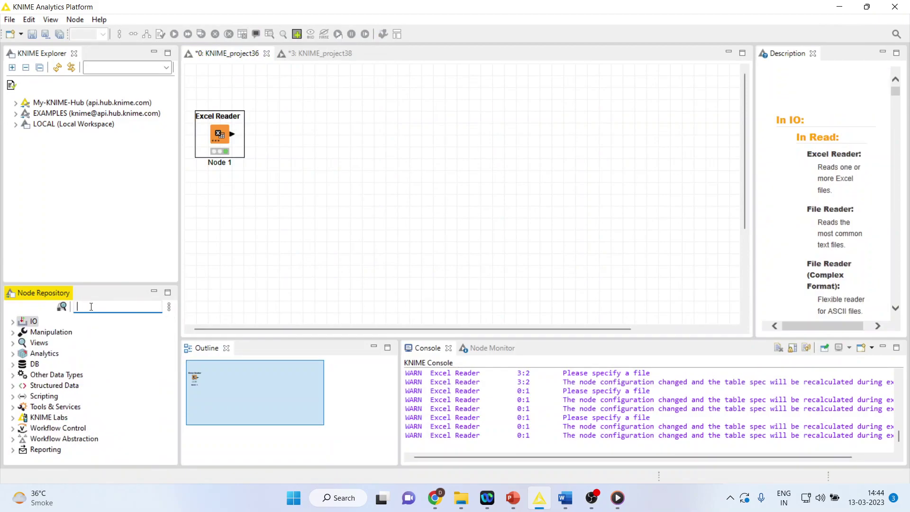
type("x")
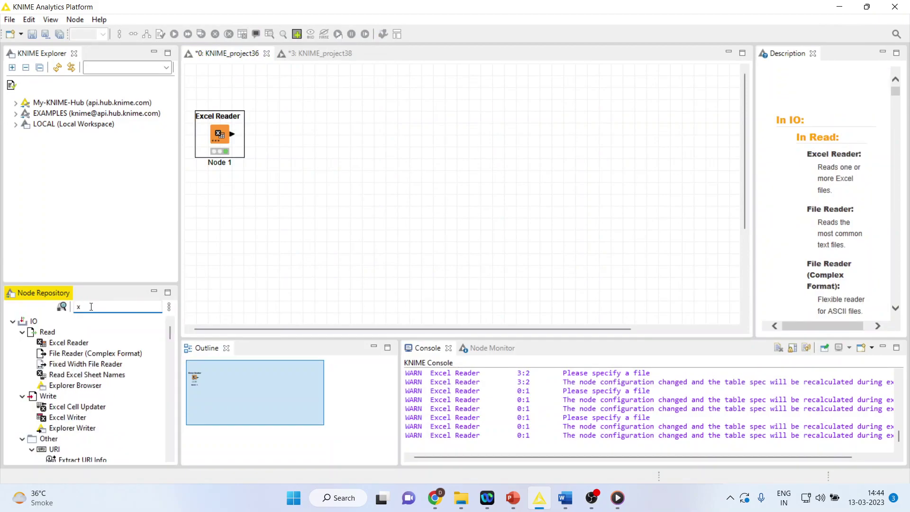
type("-p")
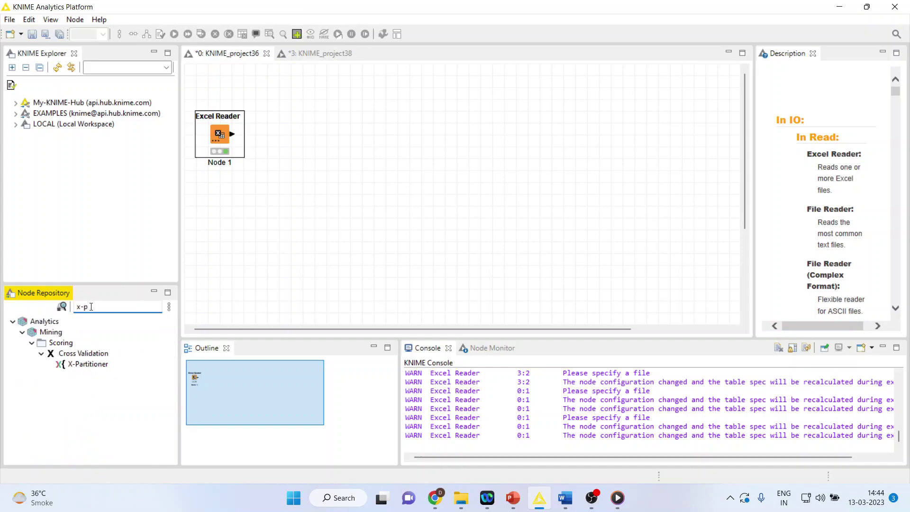
double_click(90, 363)
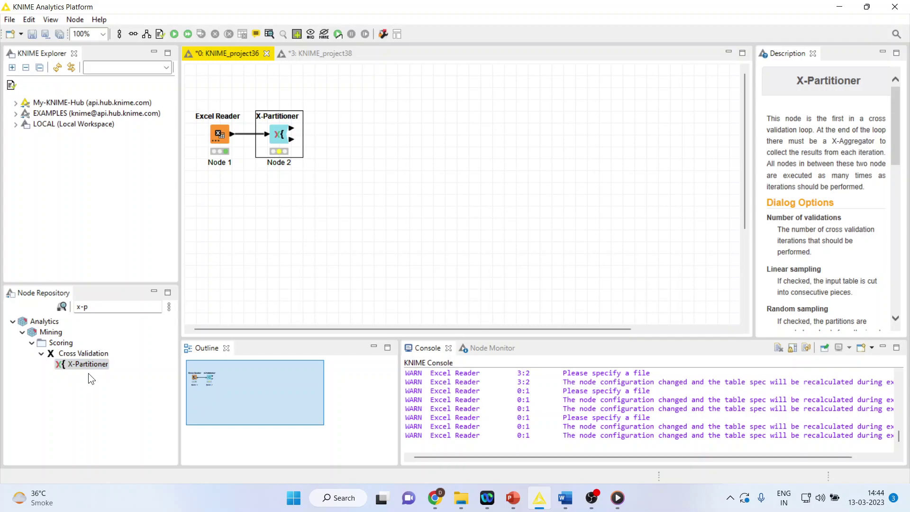
- Set the X-Partitioner to 10 validations with stratified sampling on class column mpg
right_click(280, 137)
left_click(325, 146)
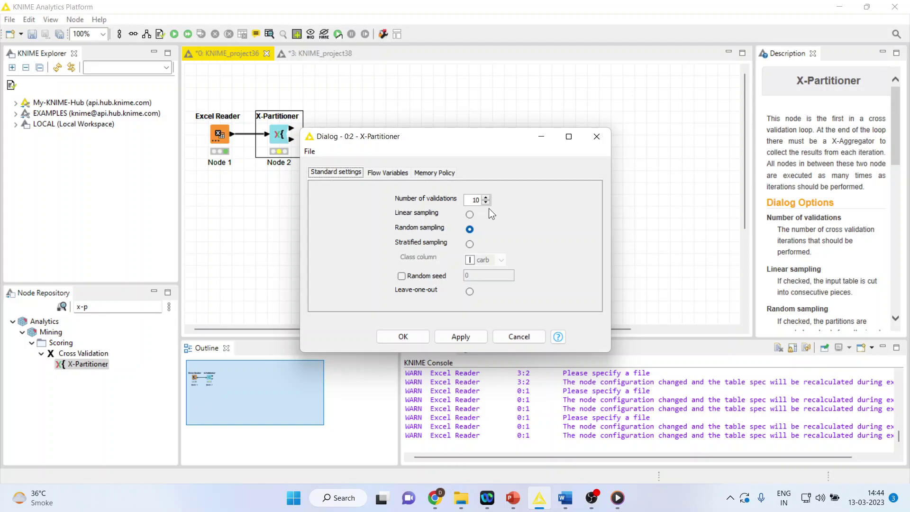
left_click(390, 172)
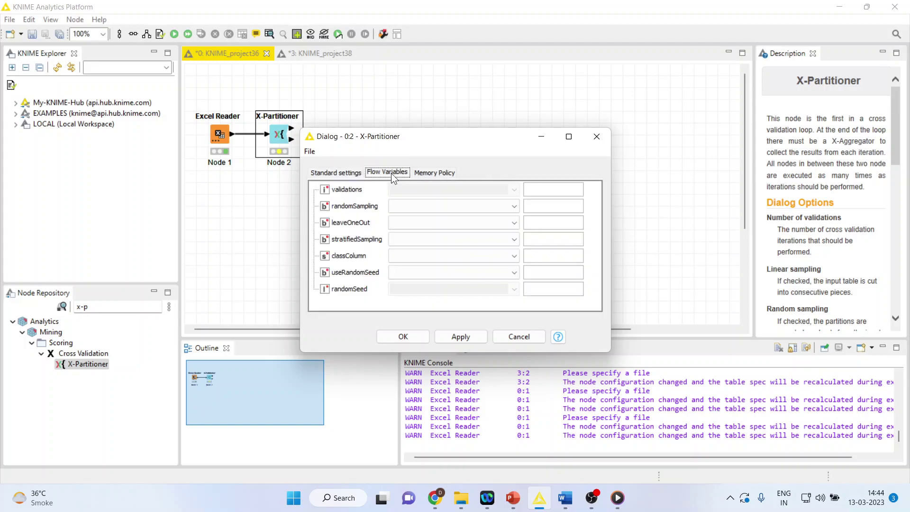
left_click(339, 172)
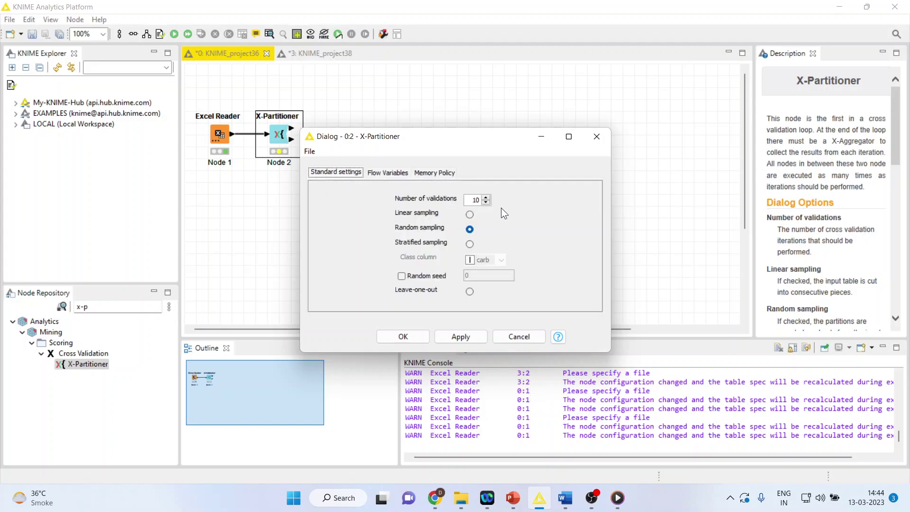
key("ctrl")
left_click(469, 243)
left_click(501, 261)
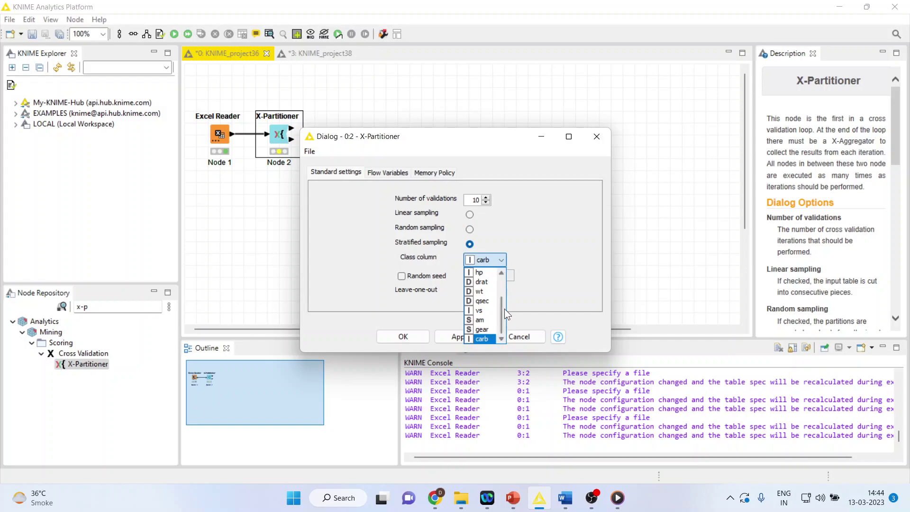
left_click_drag(504, 308, 503, 283)
left_click(488, 283)
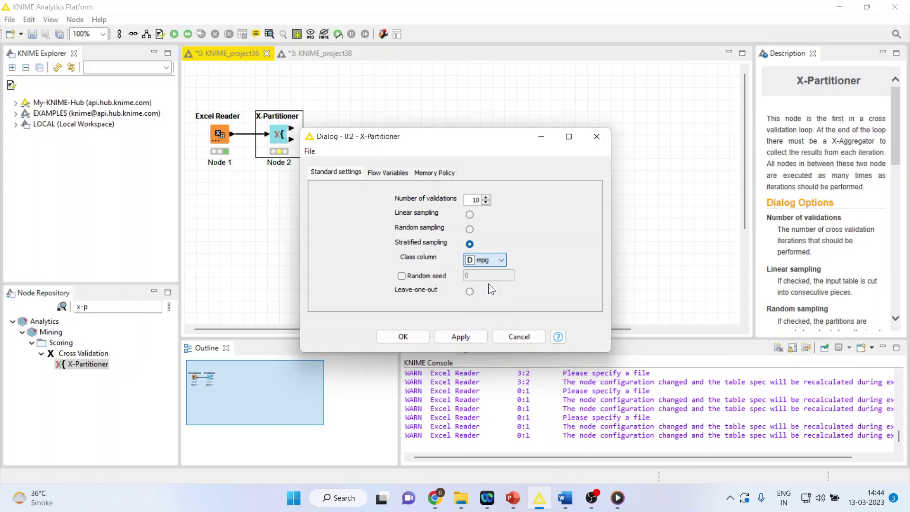
left_click(403, 336)
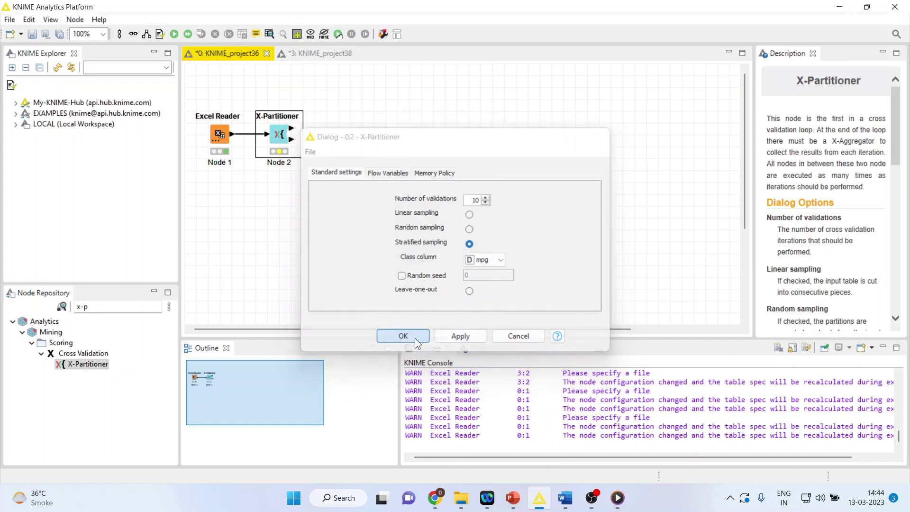
- Execute the X-Partitioner and search the Node Repository for 'regression lea'
right_click(280, 142)
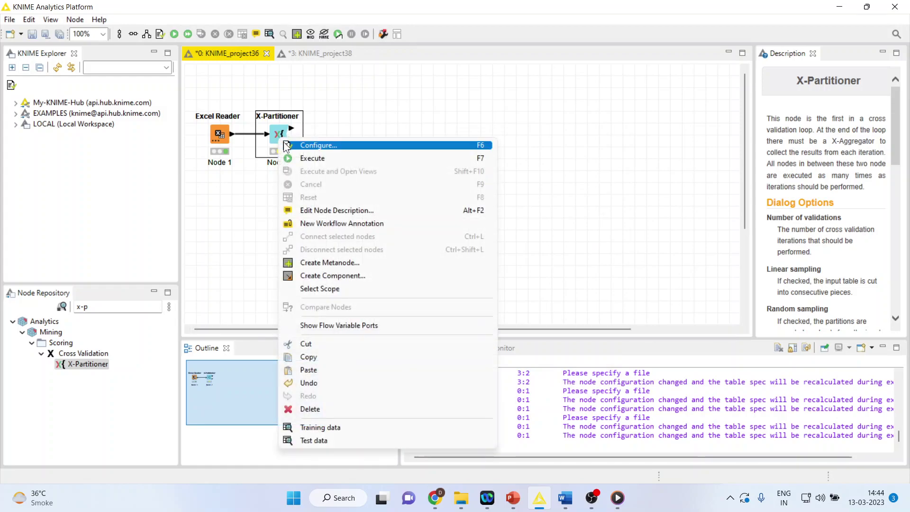
left_click(305, 160)
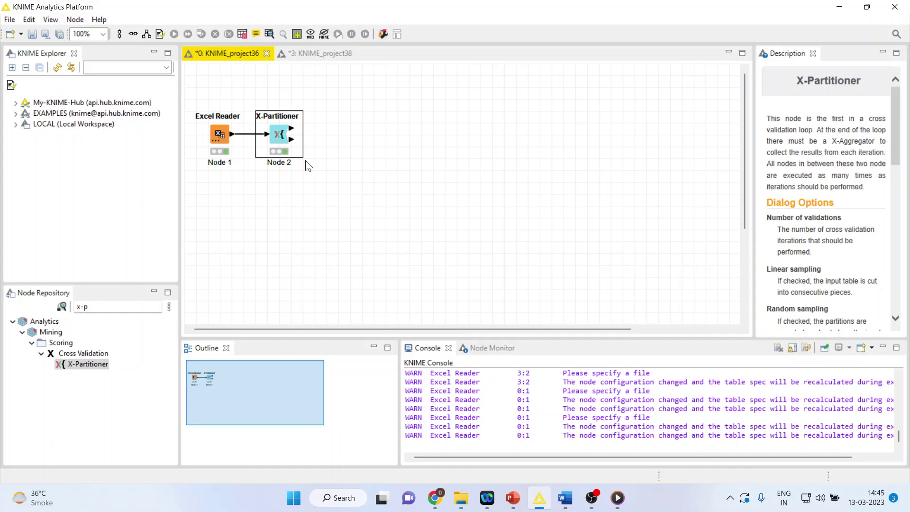
left_click(124, 309)
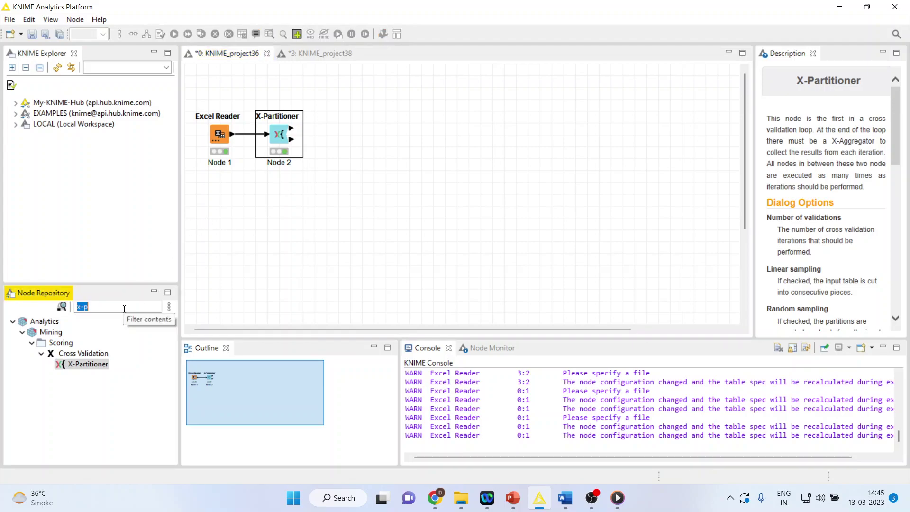
type("regress")
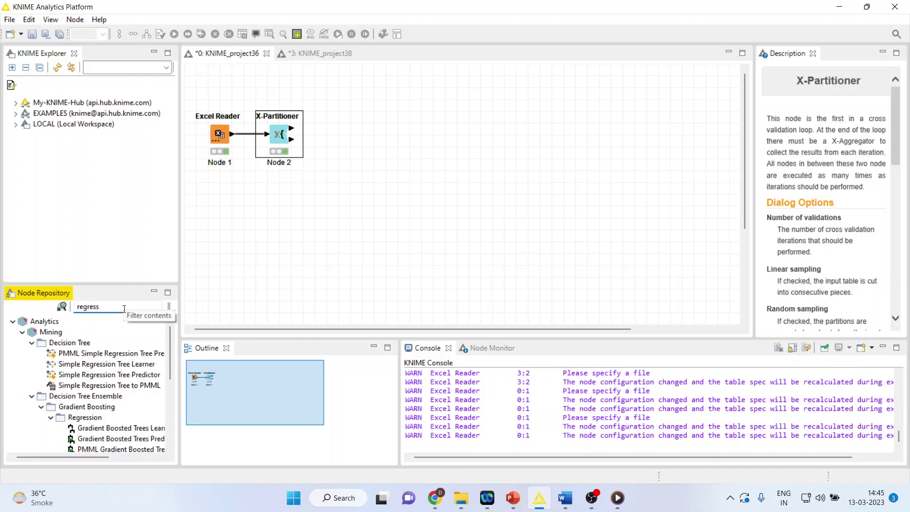
type("ion lea")
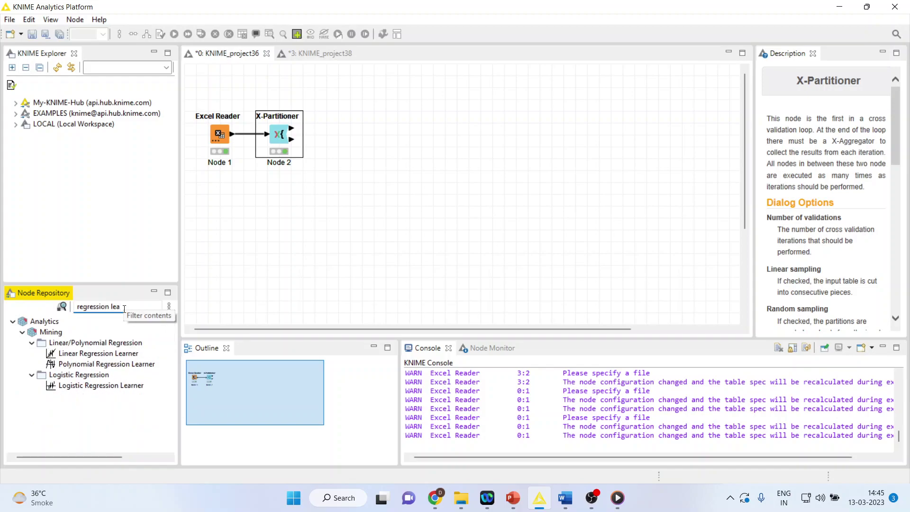
- Add a Linear Regression Learner after the X-Partitioner and set its target to mpg
double_click(118, 353)
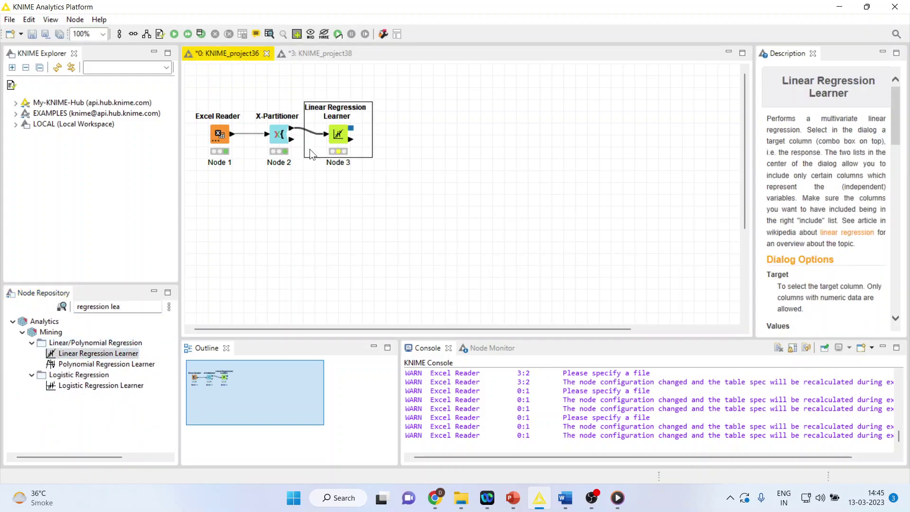
left_click_drag(340, 139, 378, 101)
right_click(378, 102)
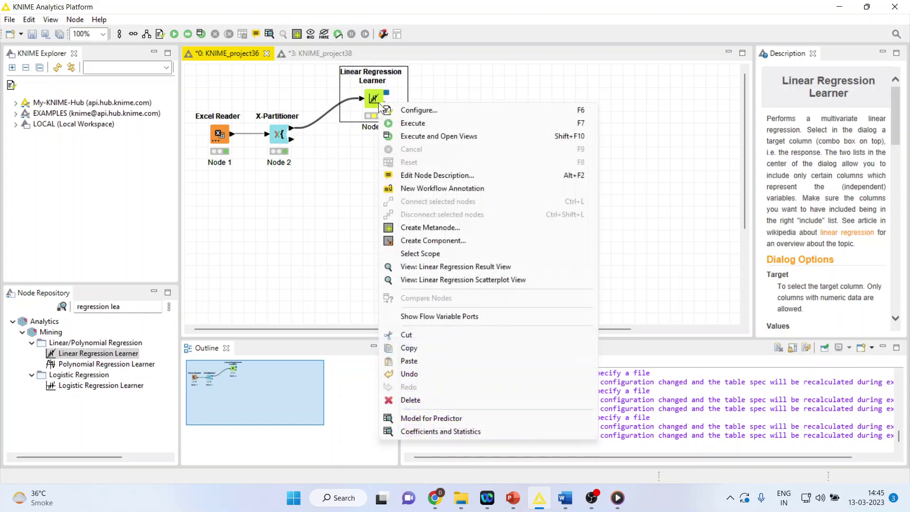
left_click(414, 108)
left_click(470, 109)
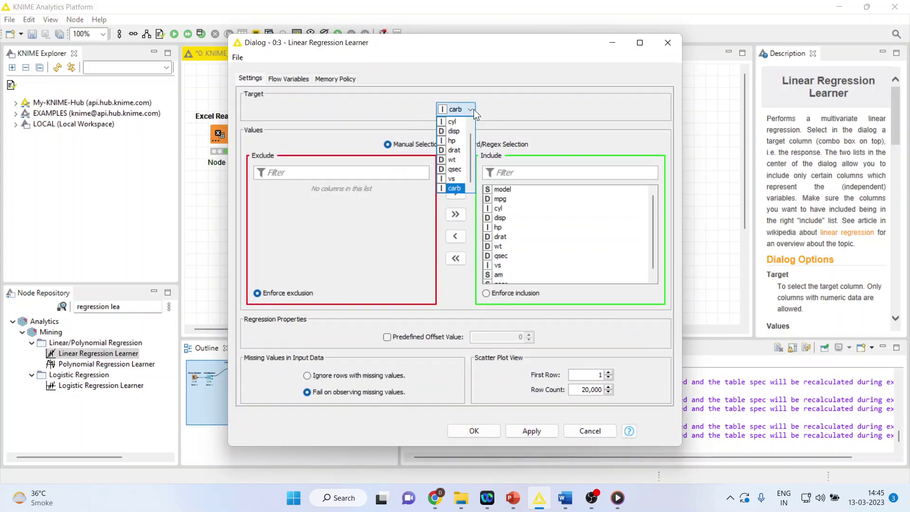
scroll(471, 129, "up", 1)
left_click(458, 121)
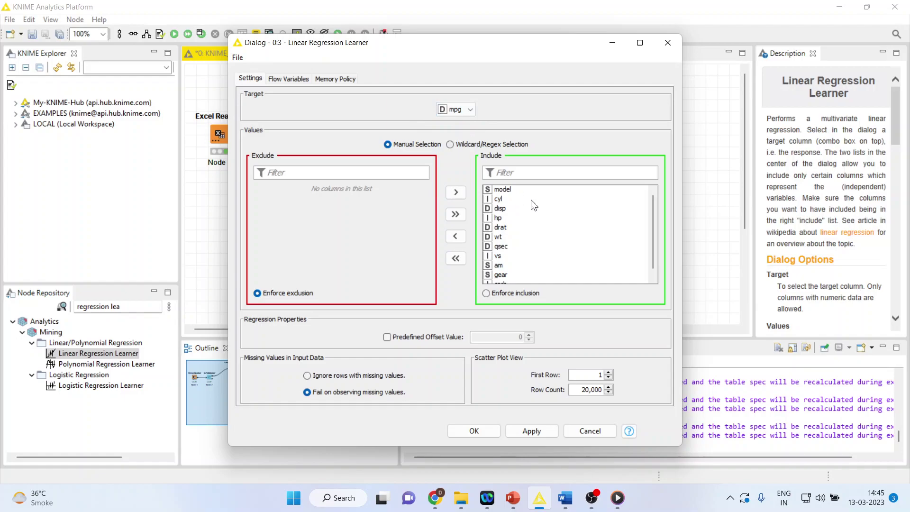
- Limit the learner's predictors to hp and wt and confirm
left_click(456, 258)
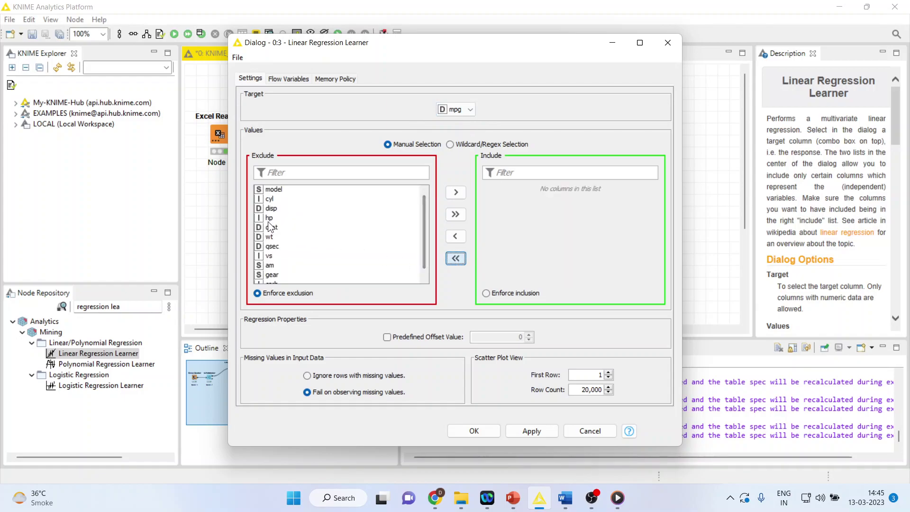
left_click(332, 218)
left_click(448, 195)
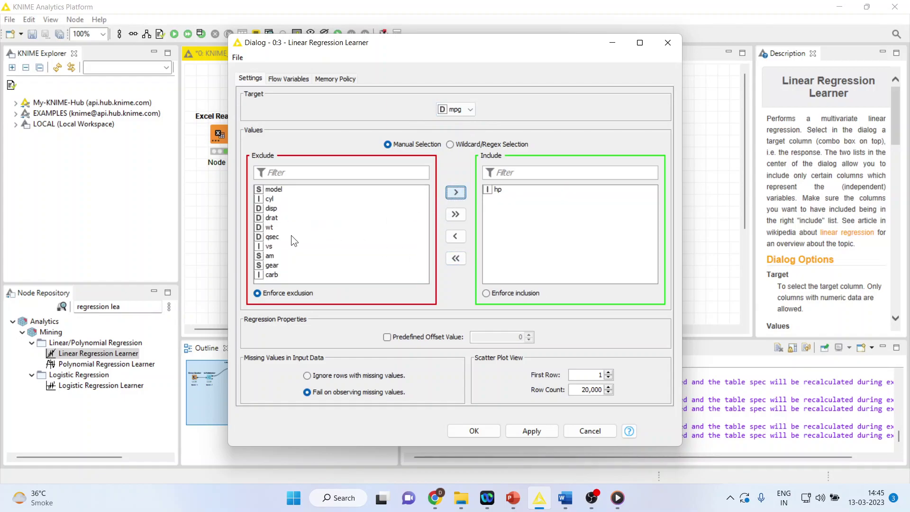
left_click(271, 227)
left_click(456, 192)
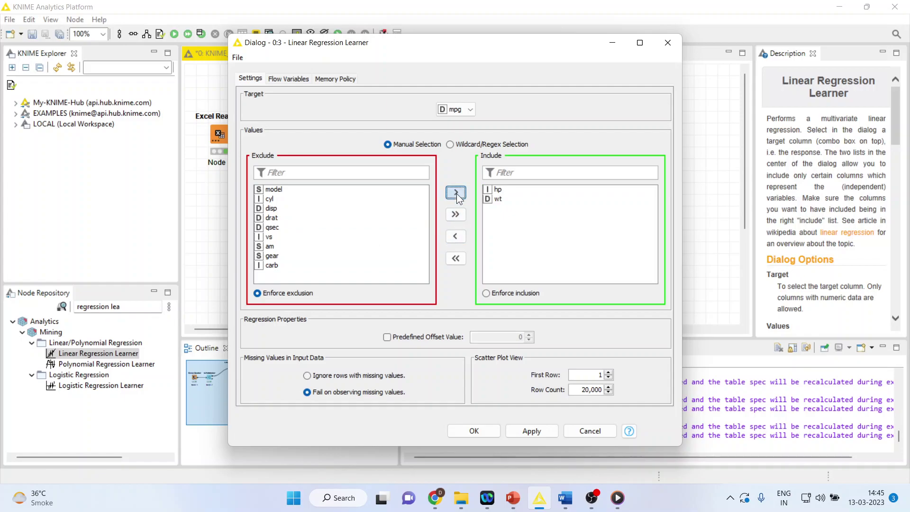
left_click(473, 430)
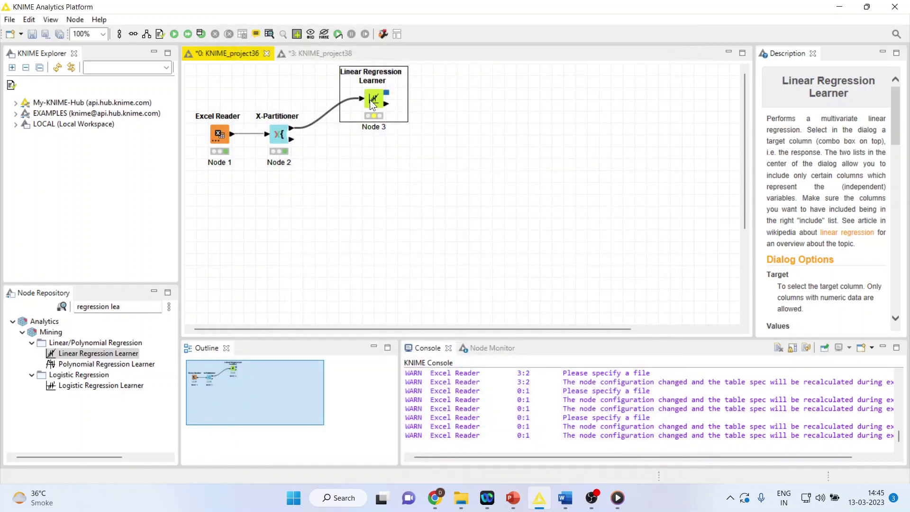
- Execute the Linear Regression Learner and show its scatterplot of the fitted line
right_click(371, 102)
left_click(408, 118)
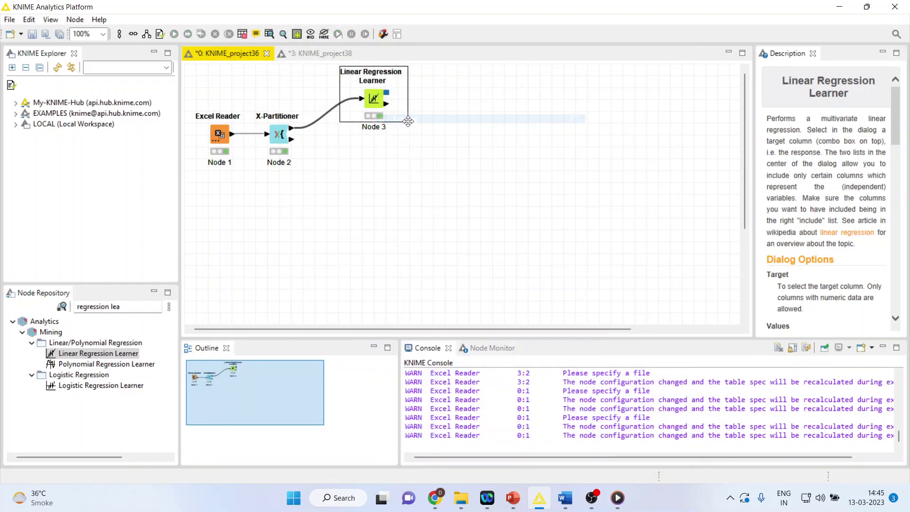
right_click(375, 102)
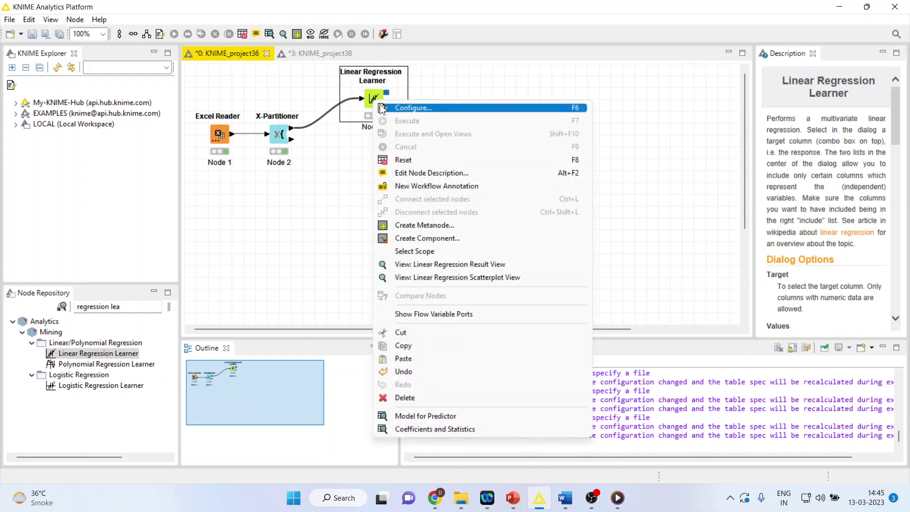
left_click(496, 277)
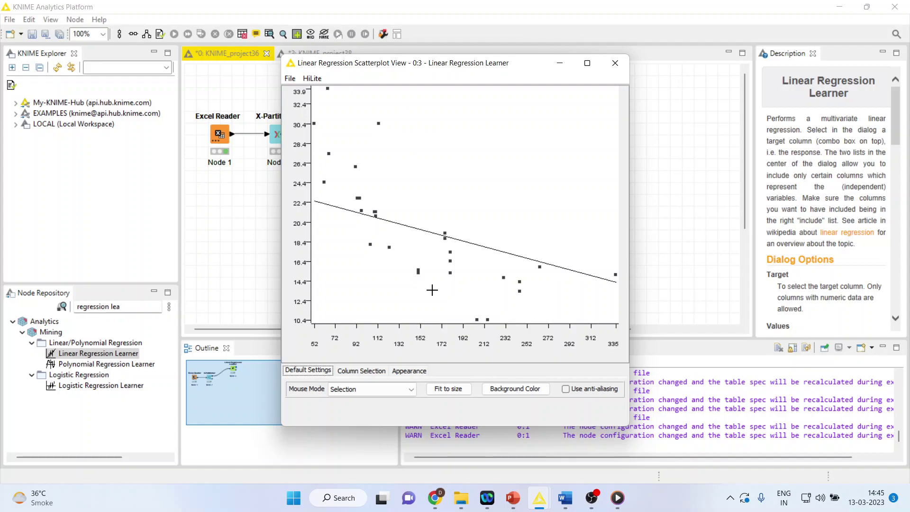
- Inspect the p-values for hp, wt and Intercept, then bring up the Regression Model Word document
left_click(615, 63)
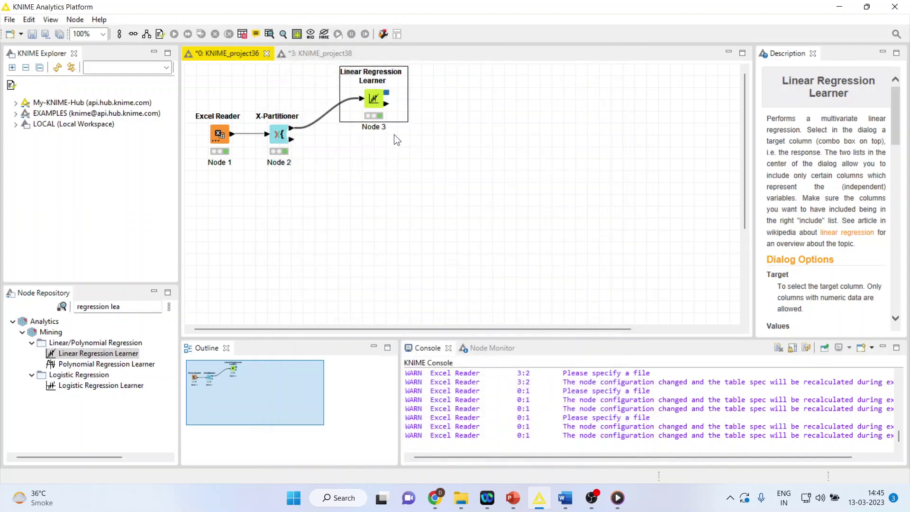
right_click(376, 99)
left_click(417, 430)
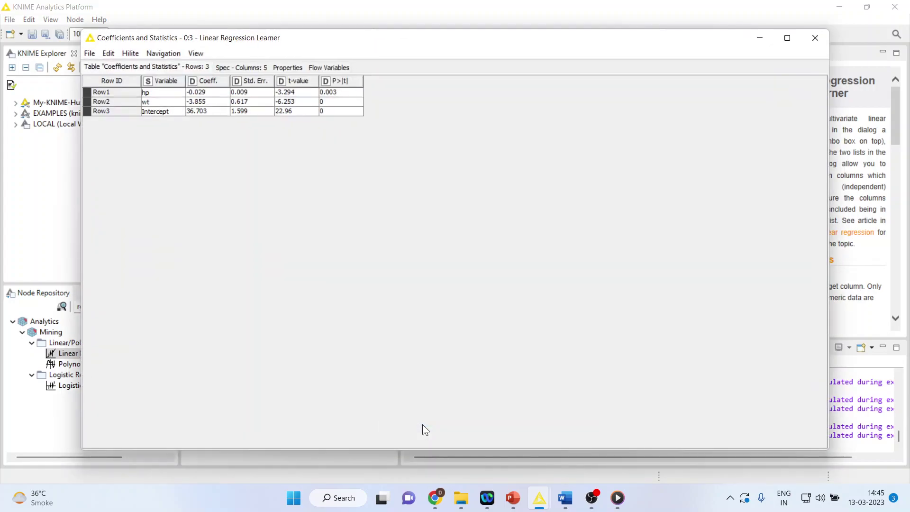
left_click_drag(336, 92, 336, 117)
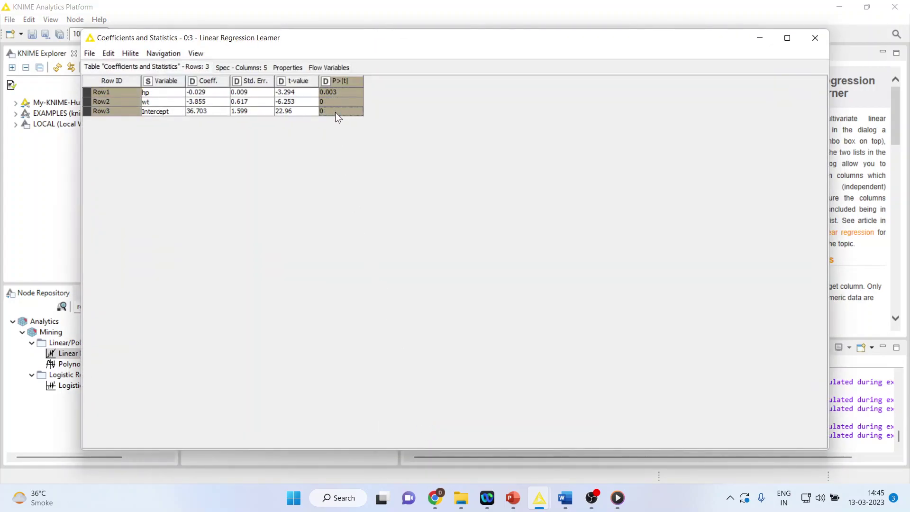
left_click_drag(161, 92, 158, 112)
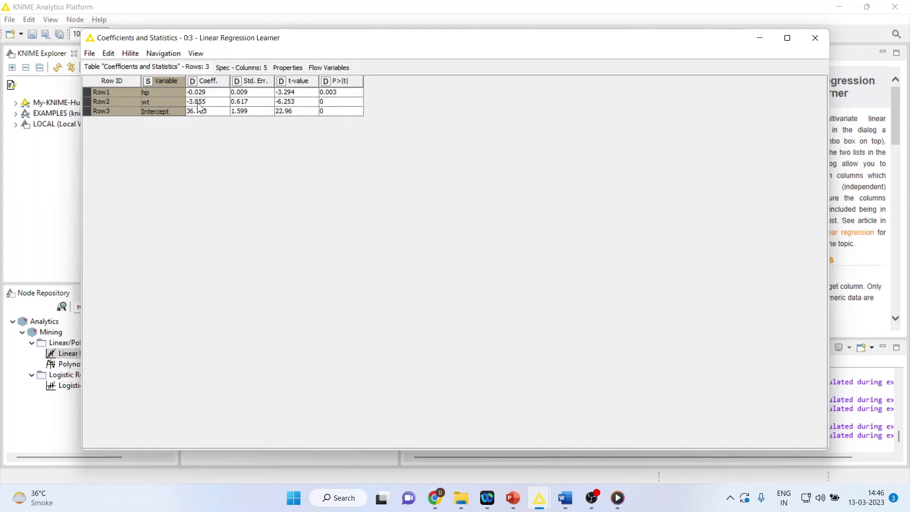
left_click(565, 497)
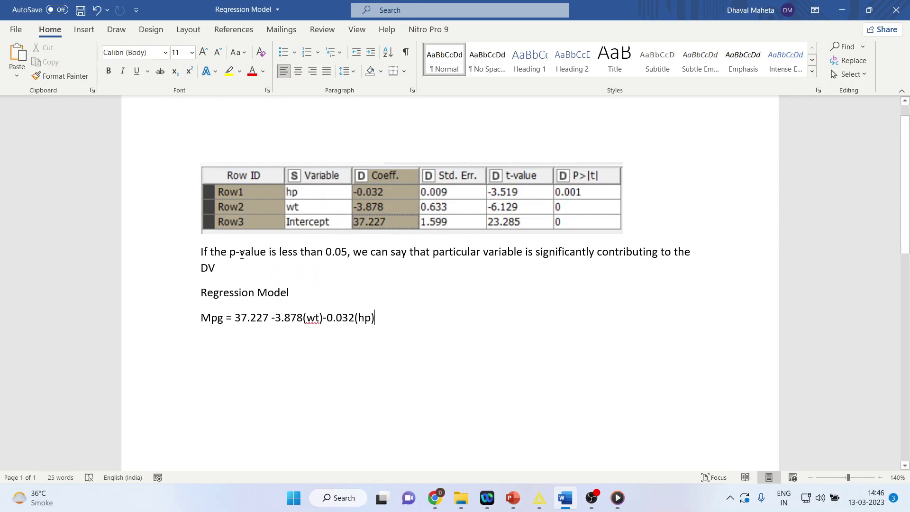
left_click(200, 256)
left_click_drag(268, 320, 234, 319)
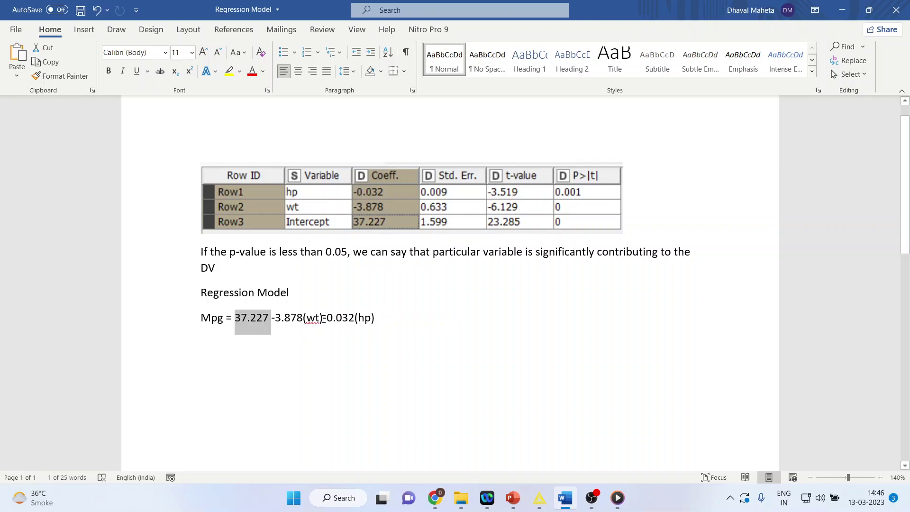
left_click_drag(326, 318, 200, 320)
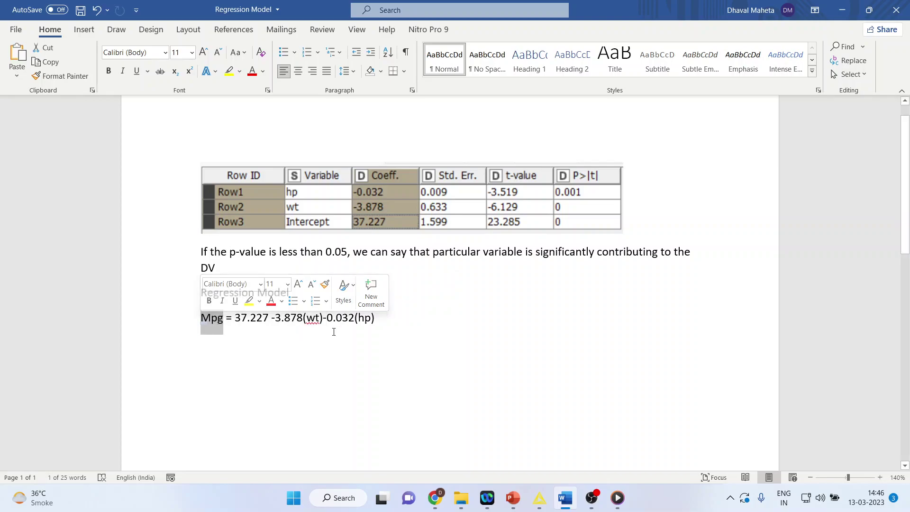
left_click_drag(326, 319, 273, 316)
left_click_drag(371, 317, 324, 319)
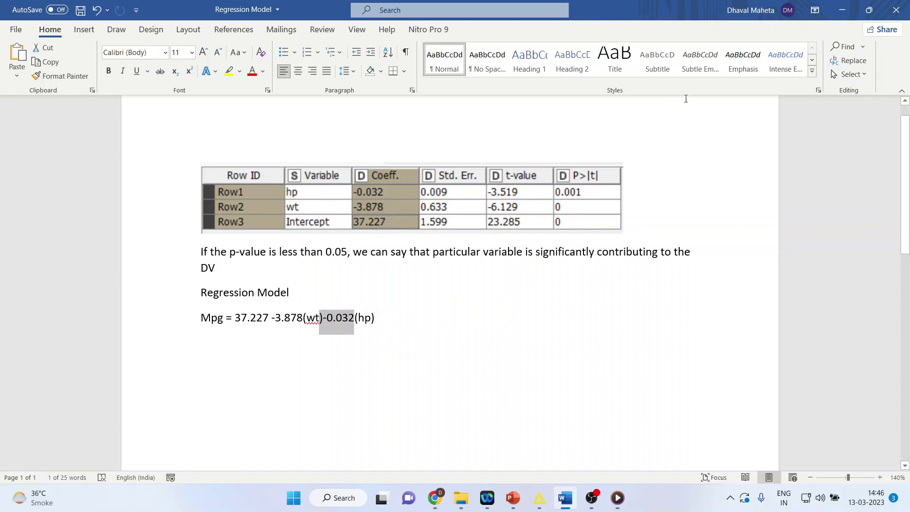
left_click(892, 14)
left_click(502, 272)
mouse_move(539, 497)
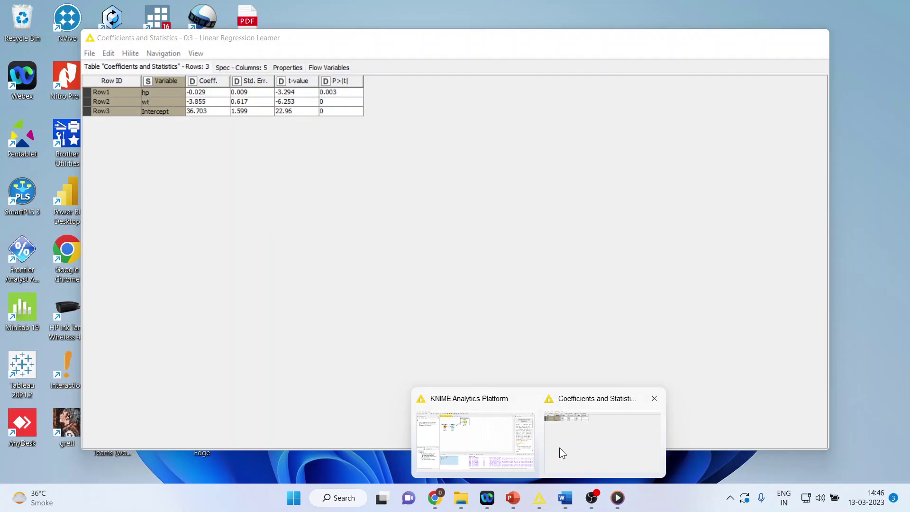
- Close the coefficients window and add a Regression Predictor node to the workflow
left_click(560, 446)
left_click(810, 37)
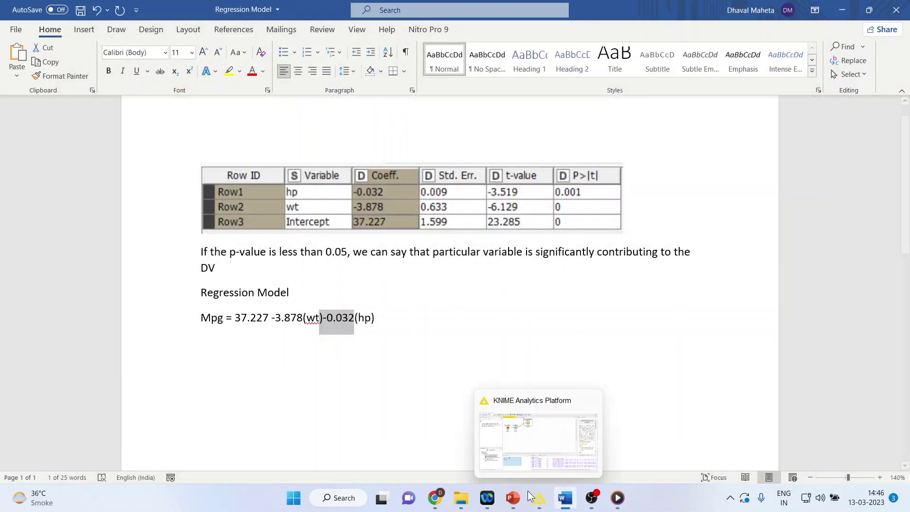
left_click(539, 498)
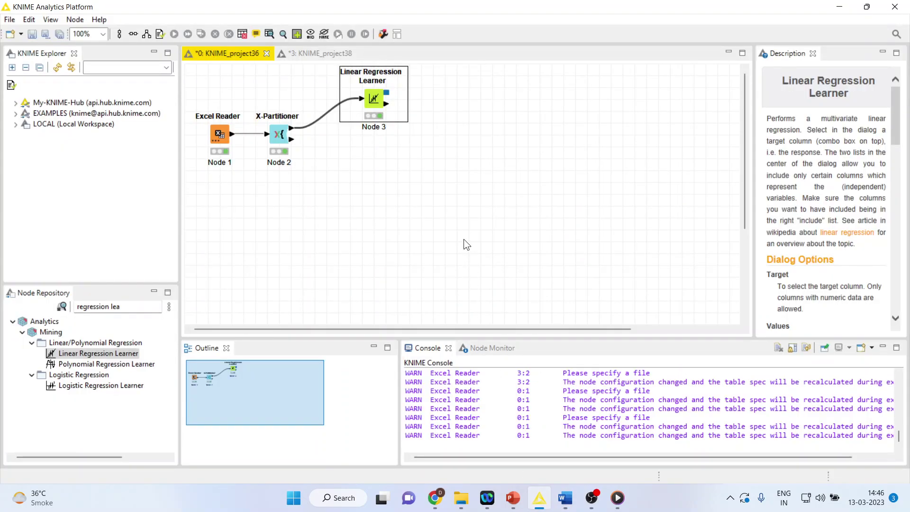
scroll(463, 239, "up", 1, "ctrl")
left_click(145, 307)
key("BackSpace")
key("BackSpace")
key("BackSpace")
key("BackSpace")
key("BackSpace")
key("BackSpace")
key("BackSpace")
key("BackSpace")
key("BackSpace")
key("BackSpace")
key("BackSpace")
key("BackSpace")
type("gre")
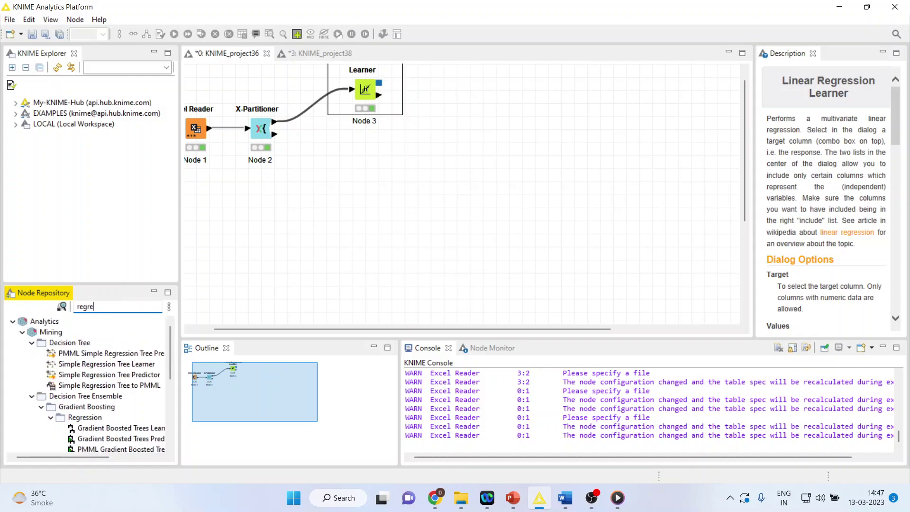
type("ssion pre")
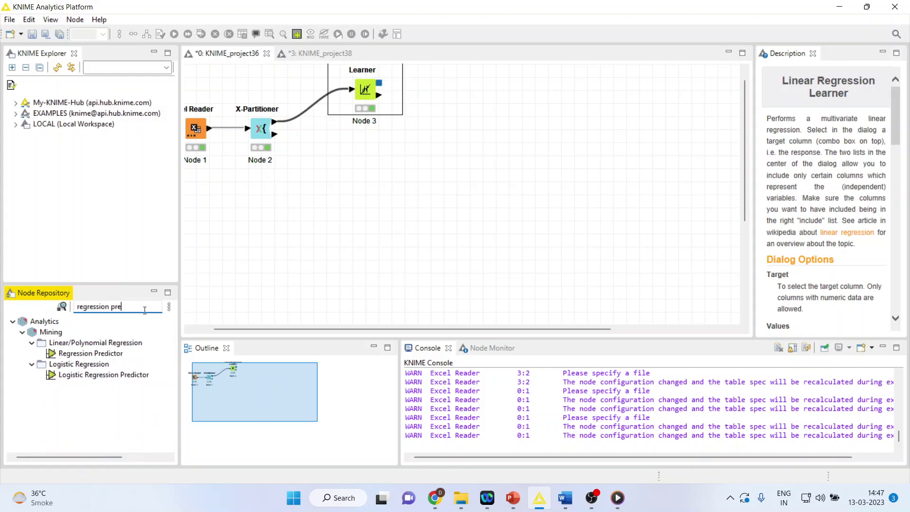
double_click(109, 354)
- Delete the extra Learner-to-Predictor data connection
left_click(406, 95)
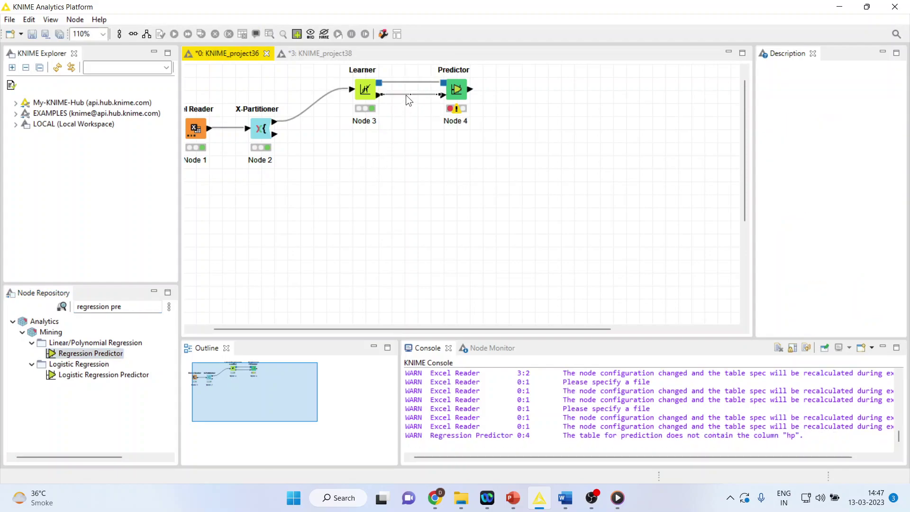
key("Delete")
left_click(518, 260)
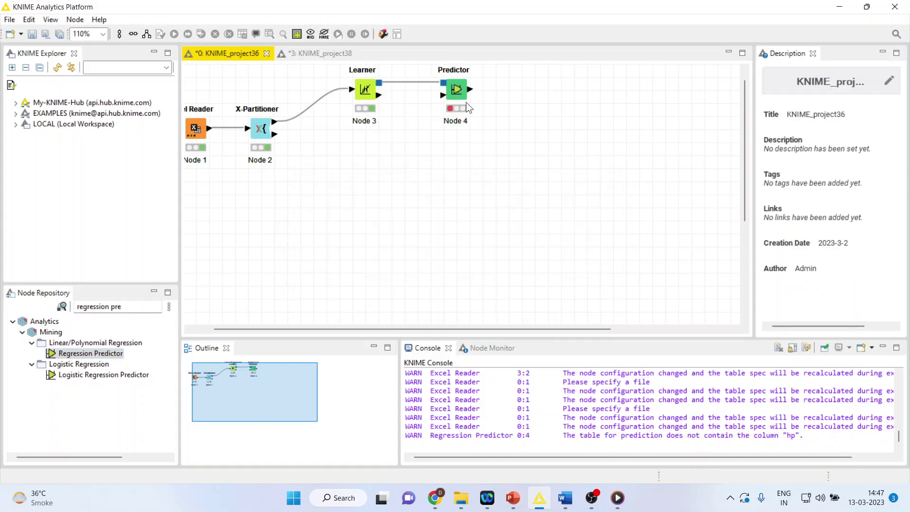
- Feed X-Partitioner's test data into the Regression Predictor and enable a custom prediction column name
left_click_drag(462, 92, 455, 171)
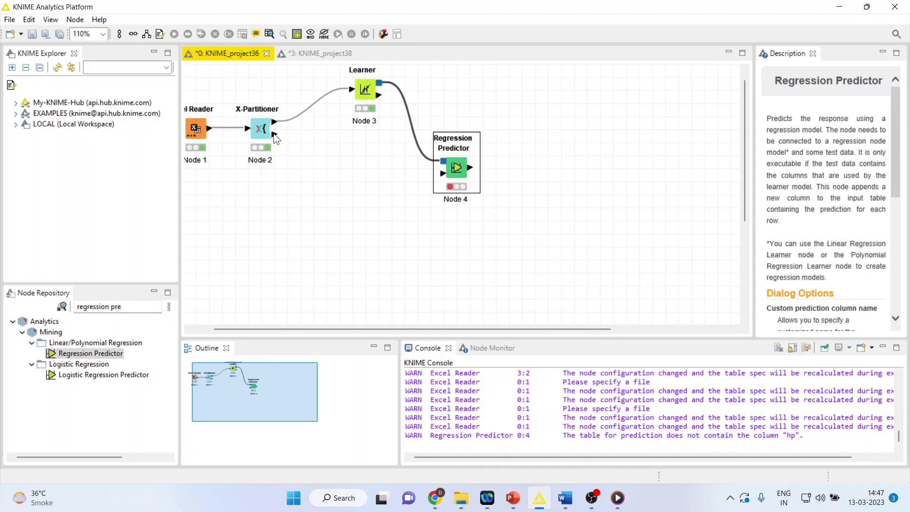
left_click_drag(275, 135, 445, 173)
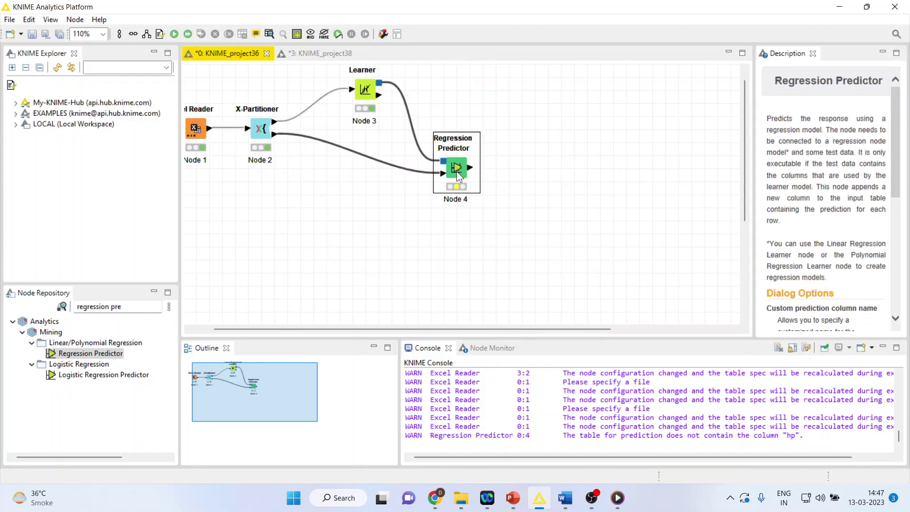
right_click(456, 172)
left_click(488, 178)
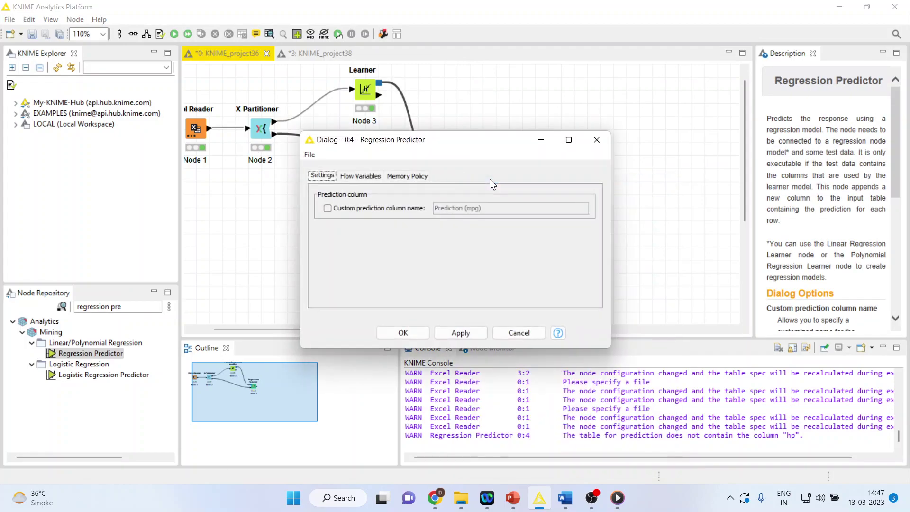
left_click(326, 208)
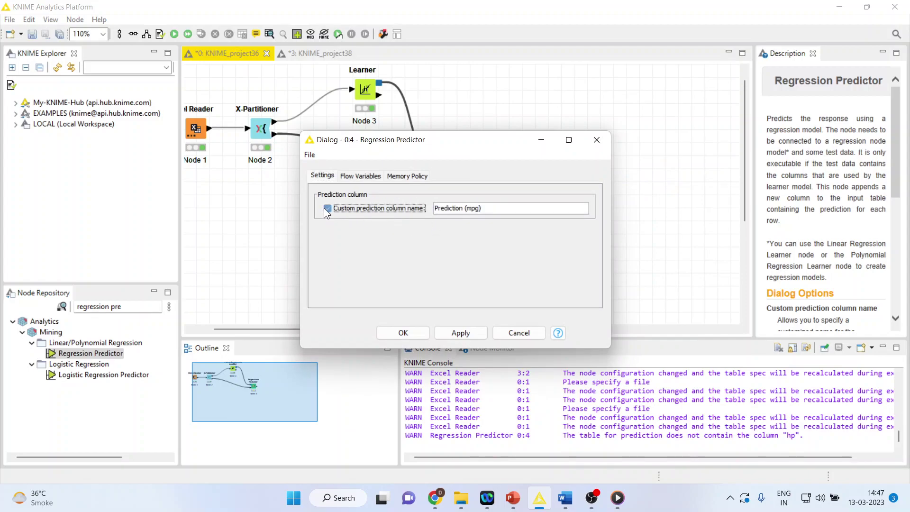
left_click(403, 333)
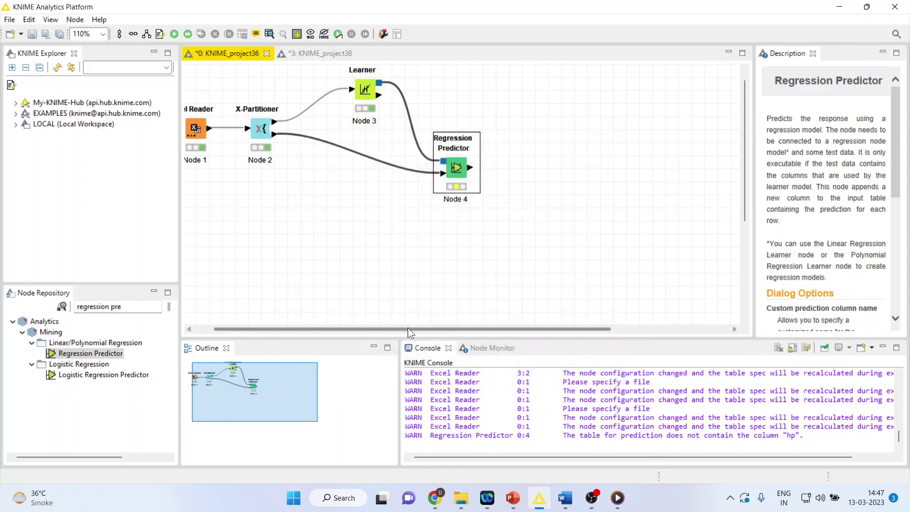
- Execute the Regression Predictor and compare actual against predicted mpg in its output
right_click(458, 171)
left_click(493, 189)
right_click(460, 171)
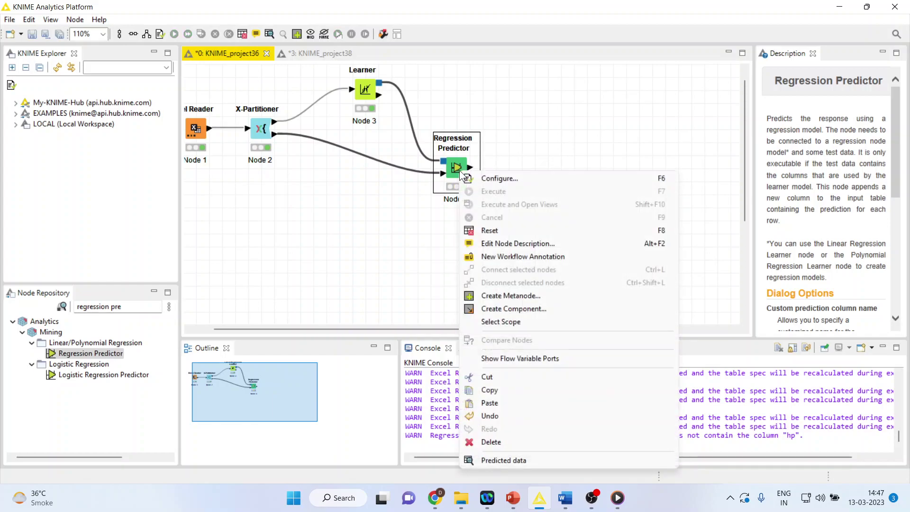
left_click(521, 459)
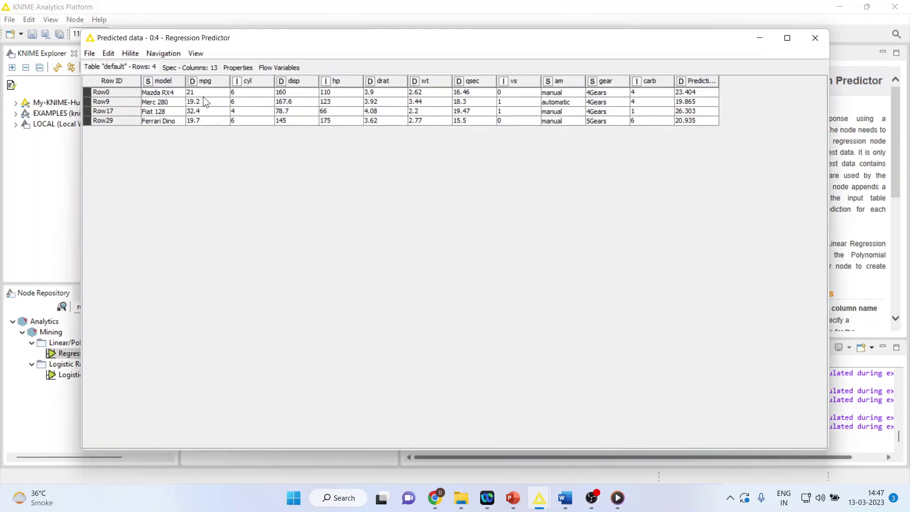
left_click_drag(203, 92, 202, 122)
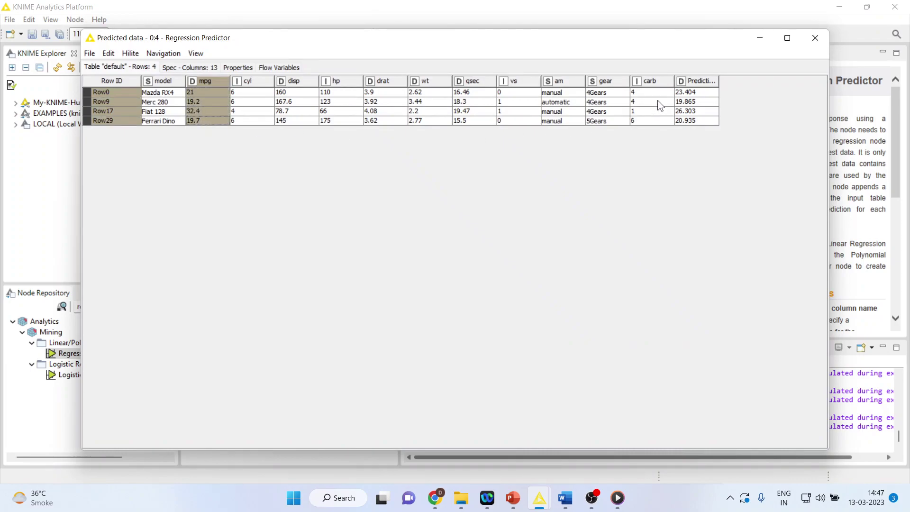
left_click_drag(700, 92, 700, 121)
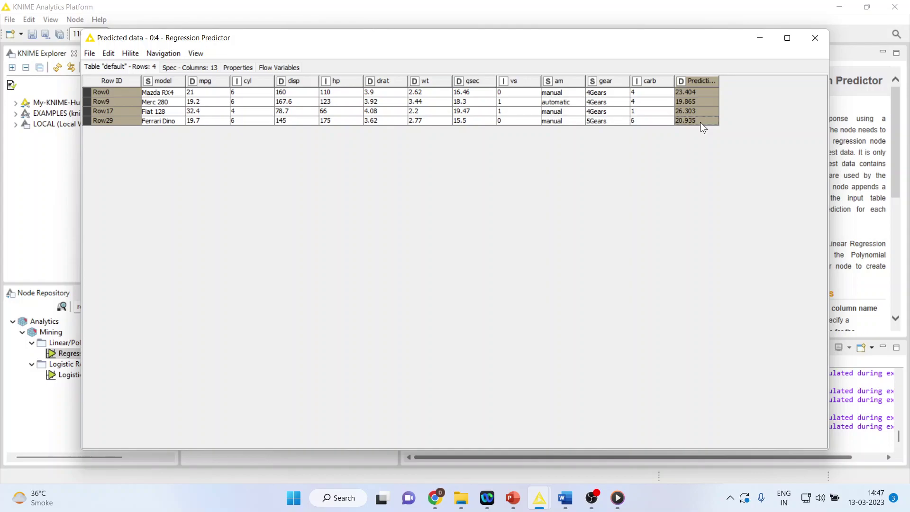
- Add an X-Aggregator right of the Regression Predictor and connect the predictor's output to it
left_click(815, 38)
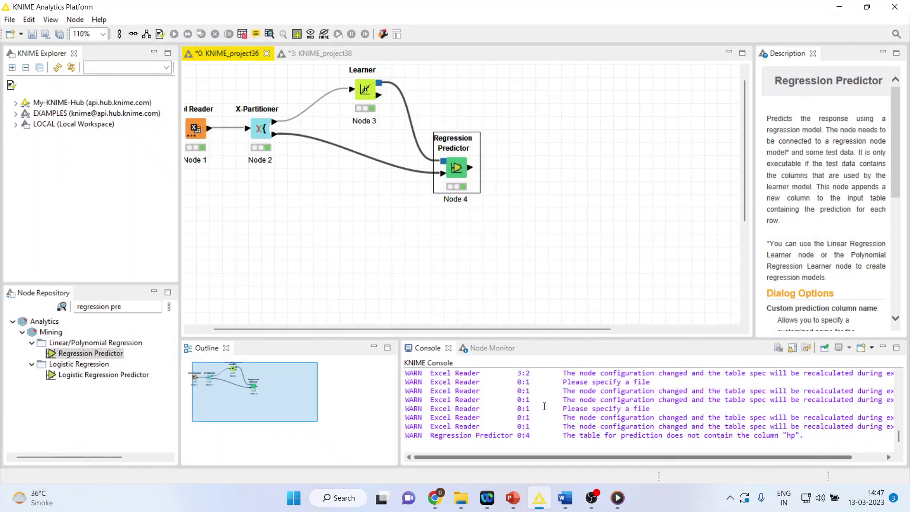
left_click(424, 231)
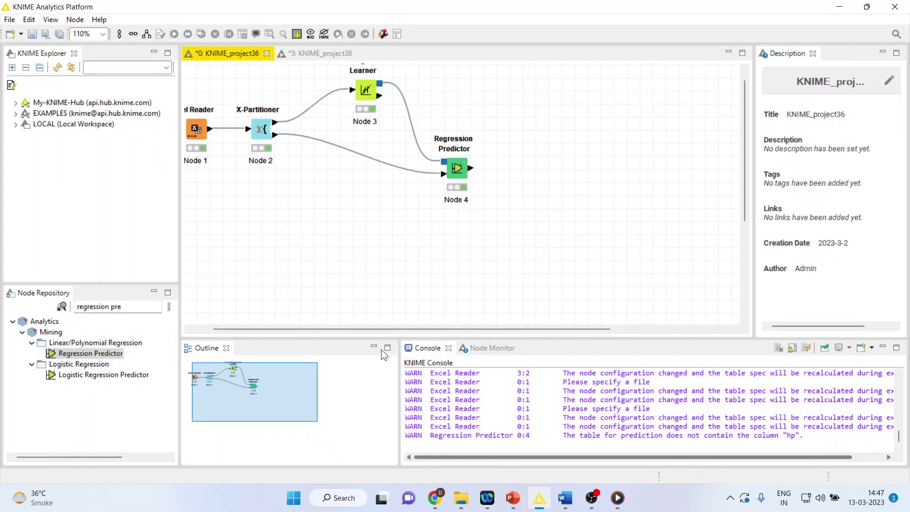
left_click_drag(377, 330, 298, 304)
left_click(130, 306)
key("BackSpace")
key("BackSpace")
key("BackSpace")
key("BackSpace")
key("BackSpace")
key("BackSpace")
key("BackSpace")
key("BackSpace")
key("BackSpace")
key("BackSpace")
key("BackSpace")
key("BackSpace")
key("BackSpace")
key("BackSpace")
type("x-")
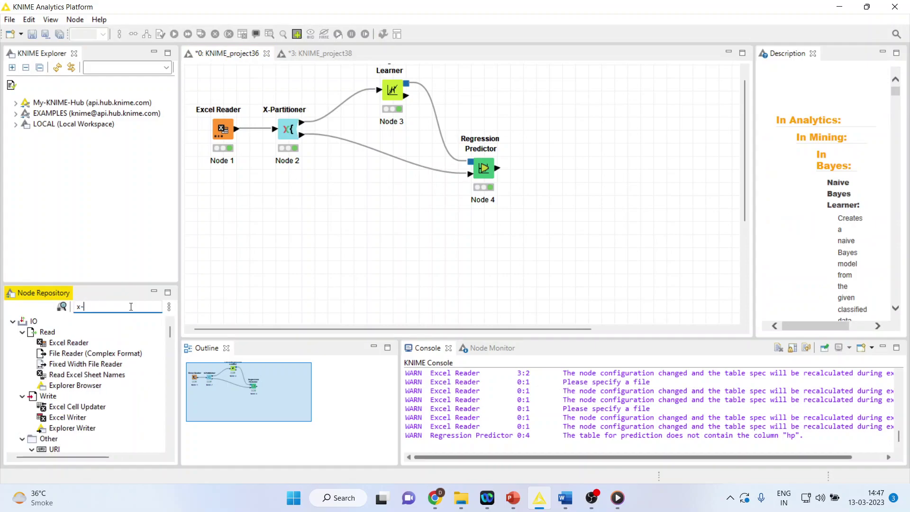
type("ag")
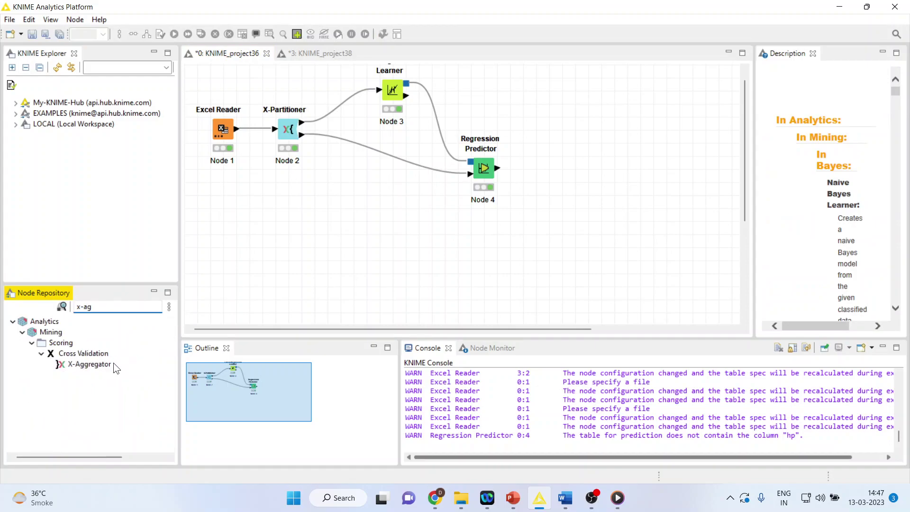
double_click(88, 364)
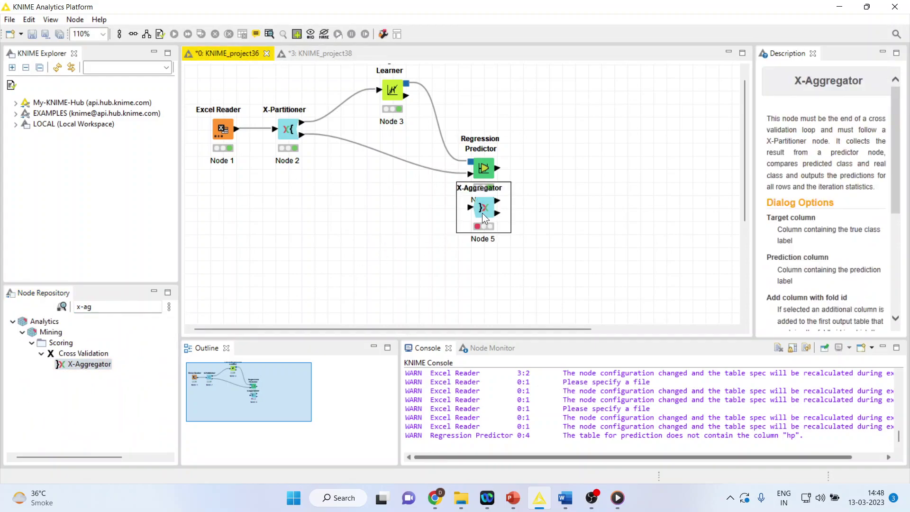
left_click_drag(485, 217, 534, 169)
left_click(497, 173)
left_click(548, 172)
- Set the X-Aggregator target column to mpg and execute it
right_click(549, 176)
left_click(586, 142)
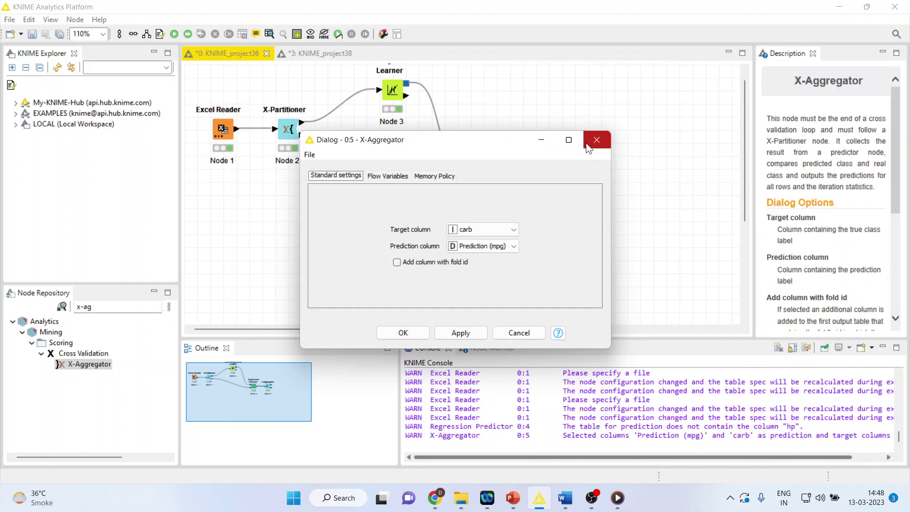
left_click(513, 229)
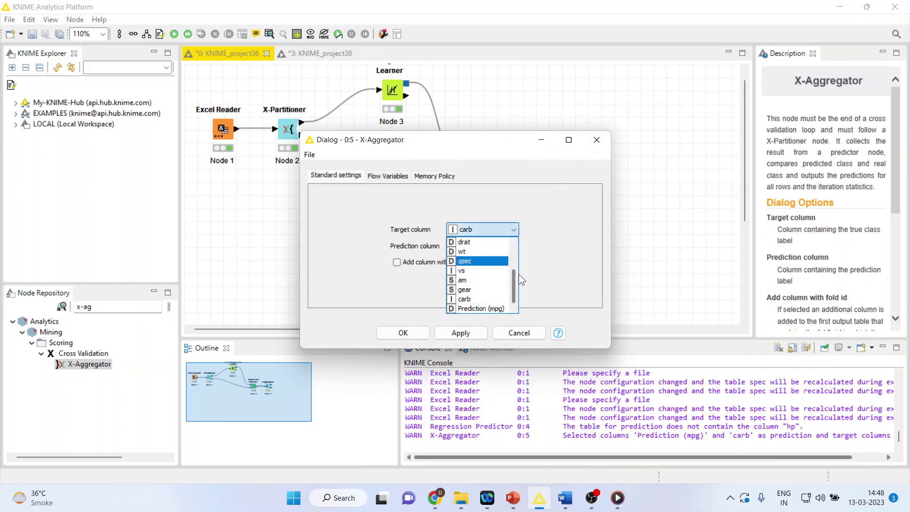
left_click_drag(512, 281, 513, 258)
left_click(491, 255)
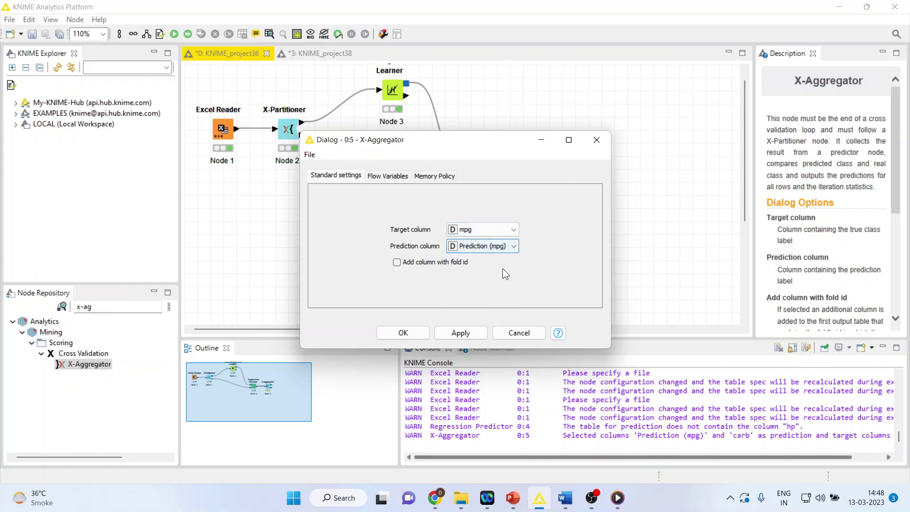
left_click(423, 337)
left_click(544, 169)
right_click(550, 138)
left_click(584, 154)
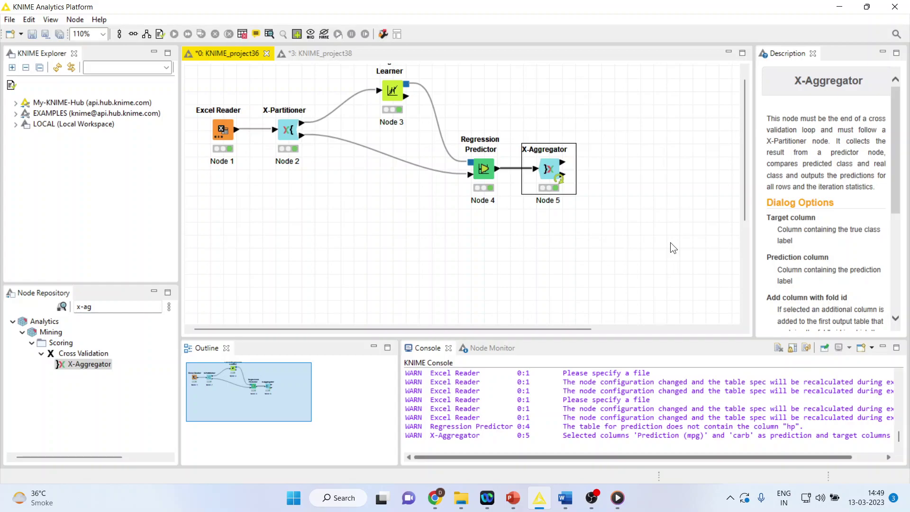
- Inspect the X-Aggregator's prediction table, comparing actual mpg with the predicted values
right_click(546, 175)
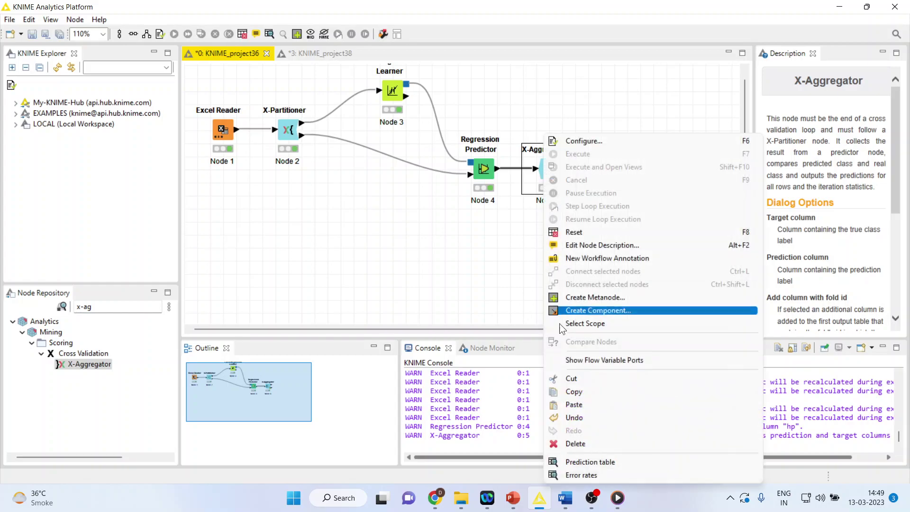
left_click(616, 464)
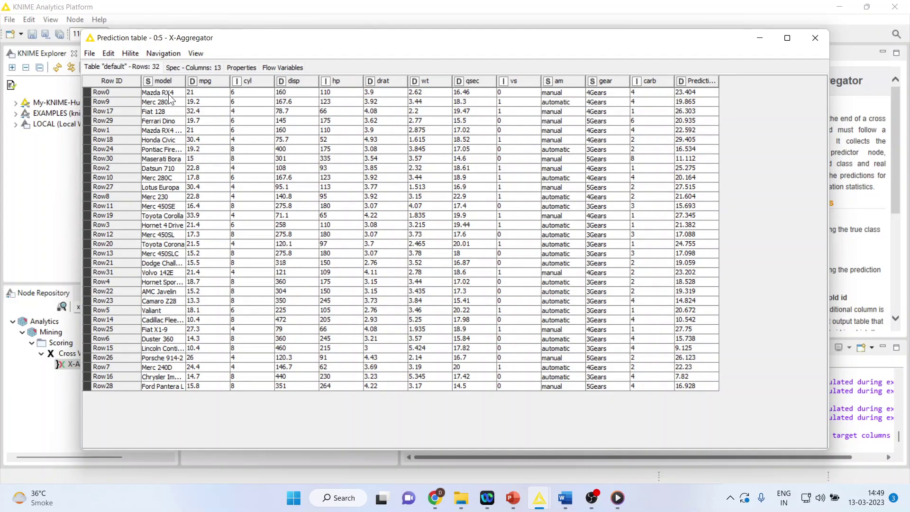
left_click_drag(196, 92, 195, 386)
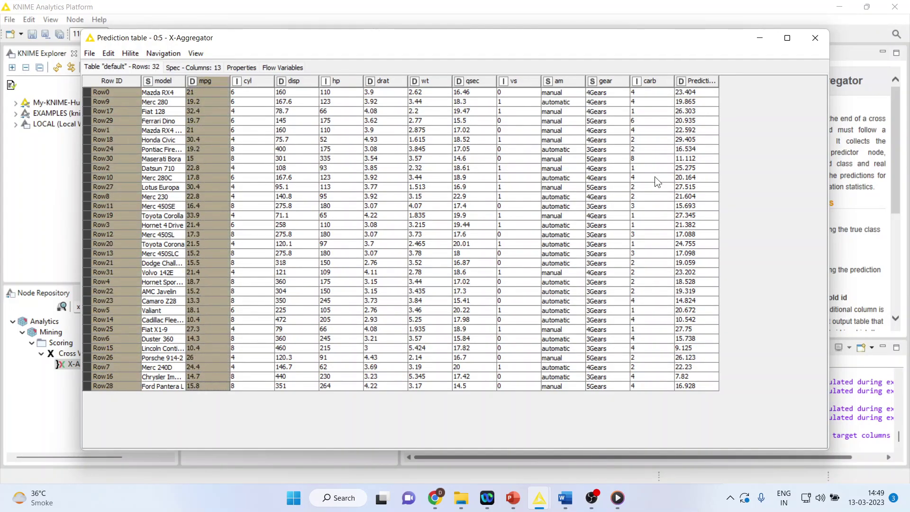
left_click(694, 83)
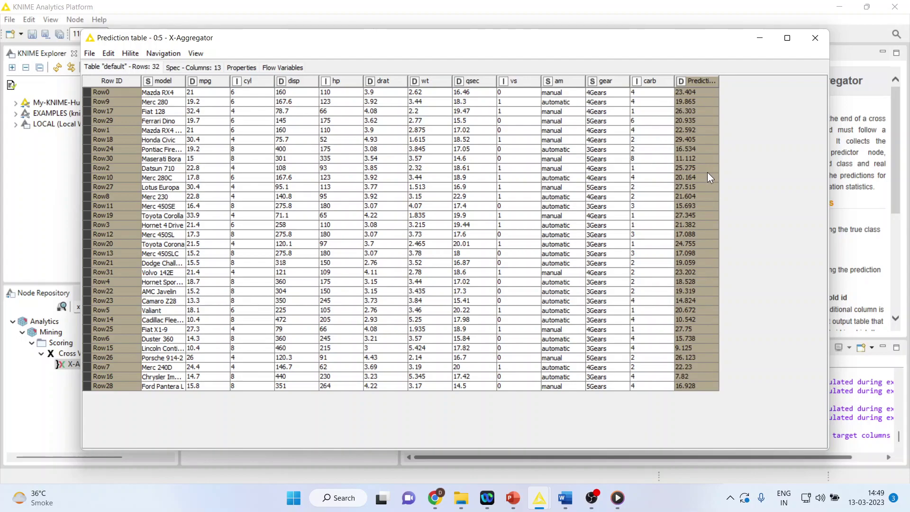
left_click(815, 37)
- Show the X-Aggregator's Error rates table and mark total squared error for all ten folds
right_click(553, 169)
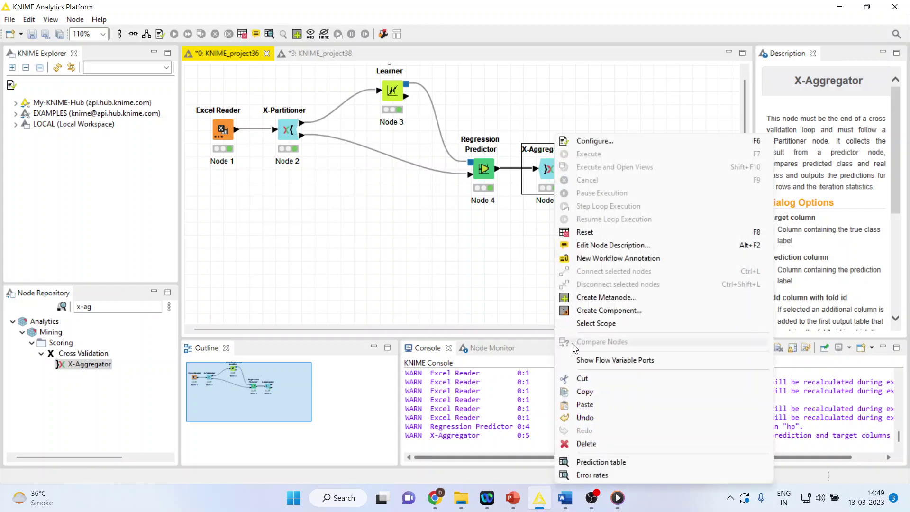
left_click(600, 476)
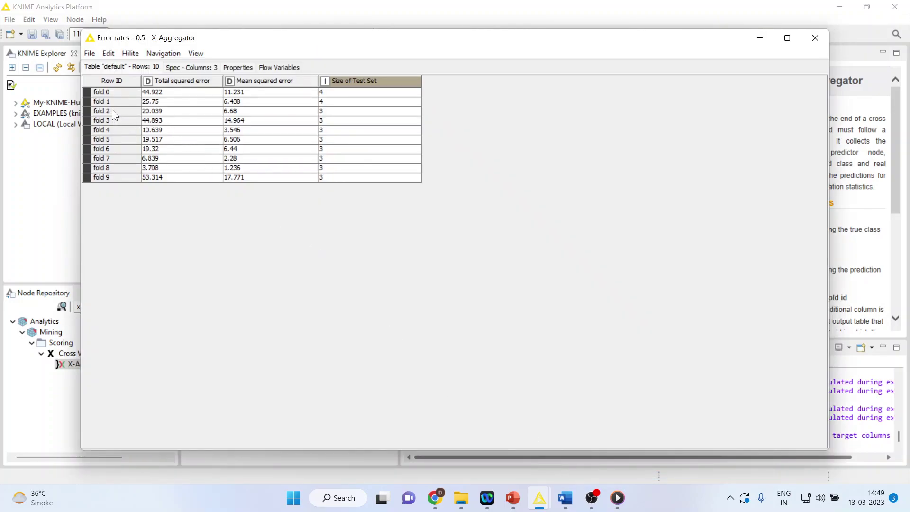
left_click_drag(181, 92, 176, 177)
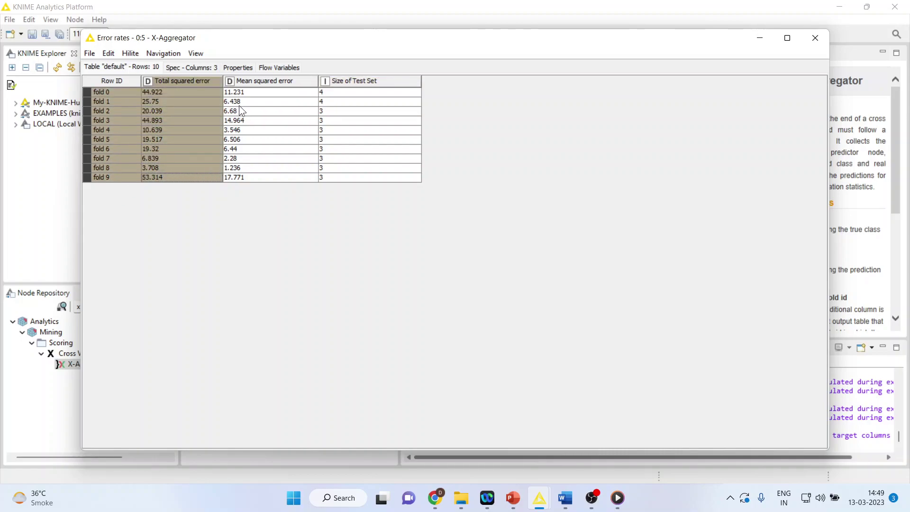
- Add a Numeric Scorer node after the X-Aggregator by searching 'numeric sc'
left_click(816, 38)
left_click(105, 307)
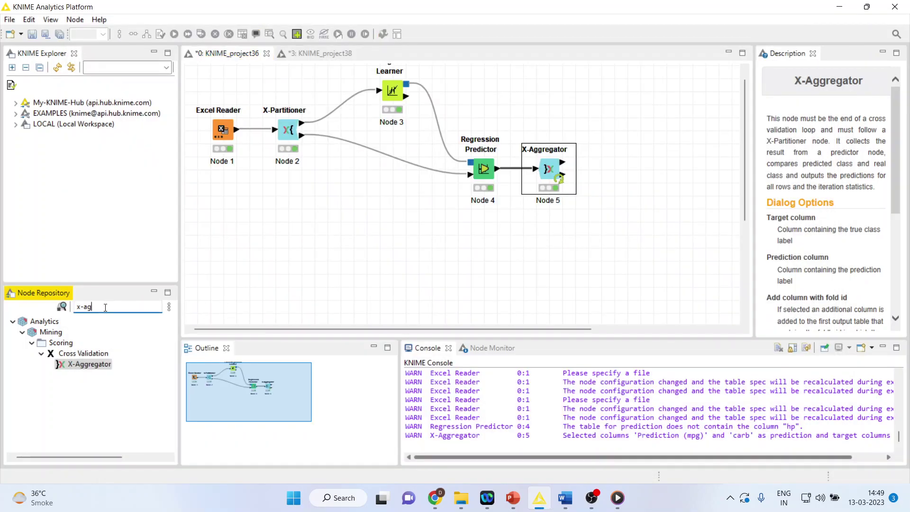
key("BackSpace")
key("BackSpace")
key("BackSpace")
key("BackSpace")
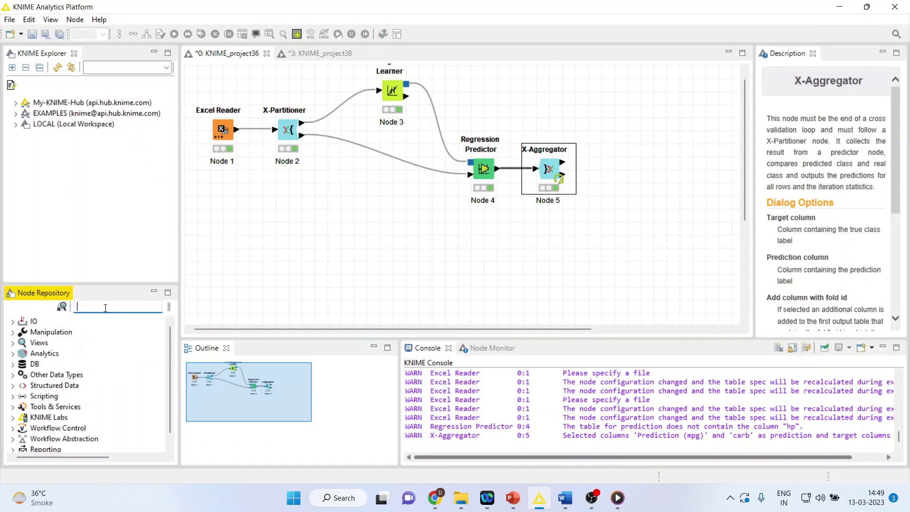
type("numeric sc")
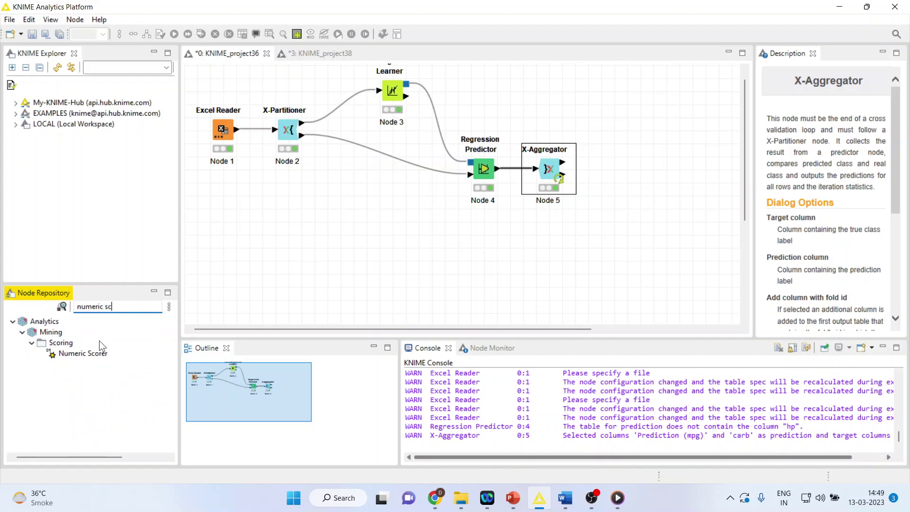
double_click(95, 353)
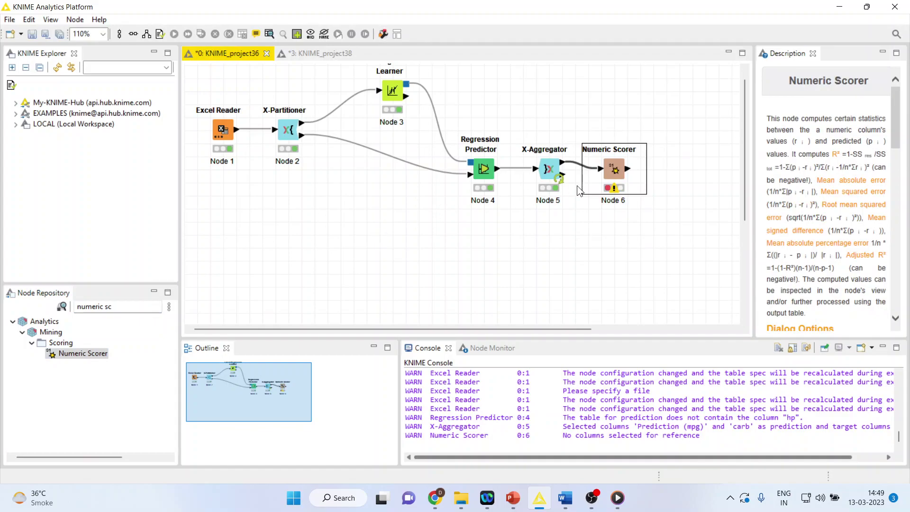
- Set the Numeric Scorer's reference column to mpg against Prediction (mpg), then execute it
right_click(614, 169)
left_click(644, 173)
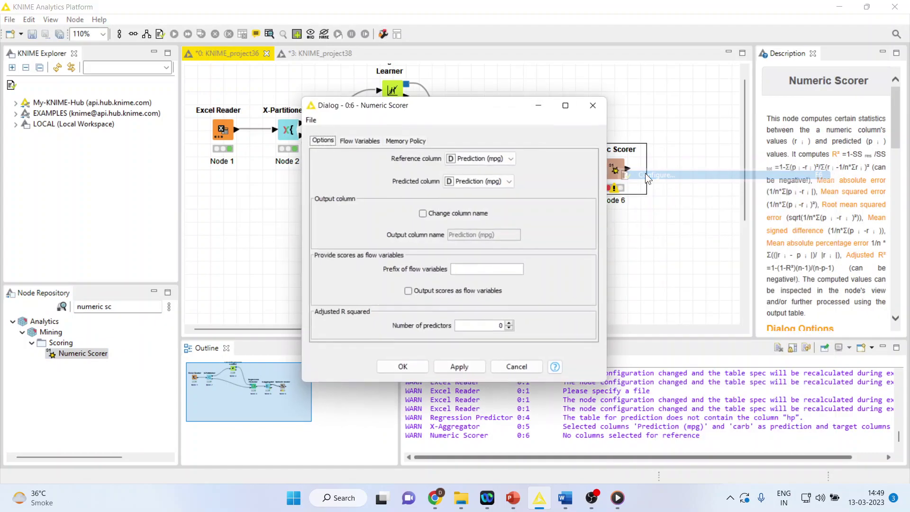
left_click(511, 158)
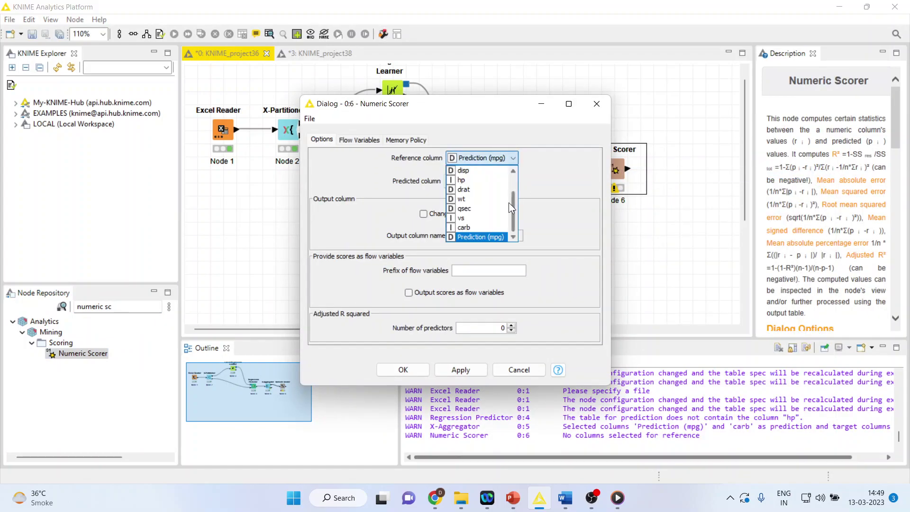
left_click_drag(512, 204, 511, 177)
left_click(473, 170)
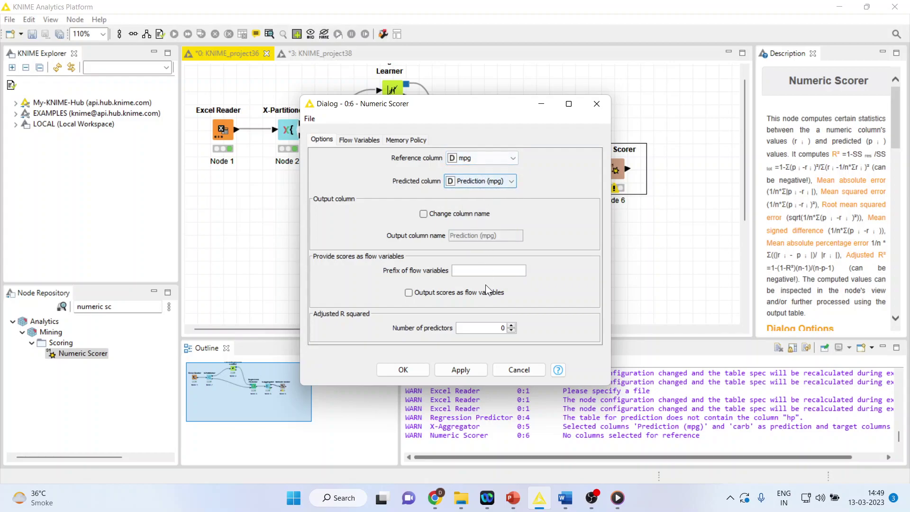
left_click(423, 214)
left_click(419, 369)
right_click(618, 164)
left_click(649, 183)
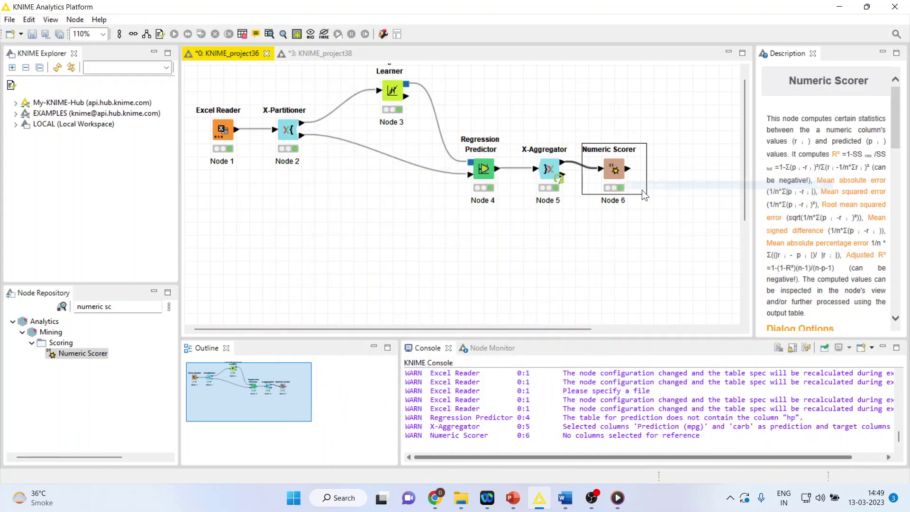
right_click(612, 172)
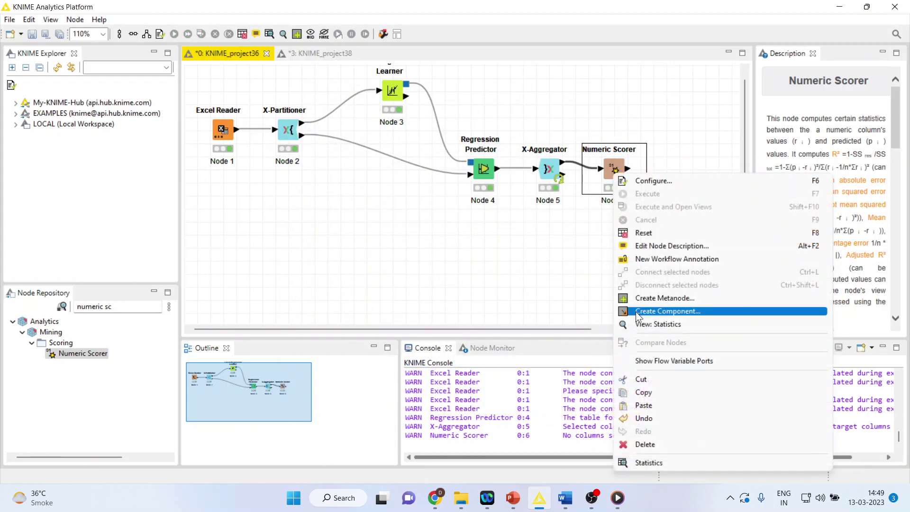
left_click(678, 458)
left_click(167, 93)
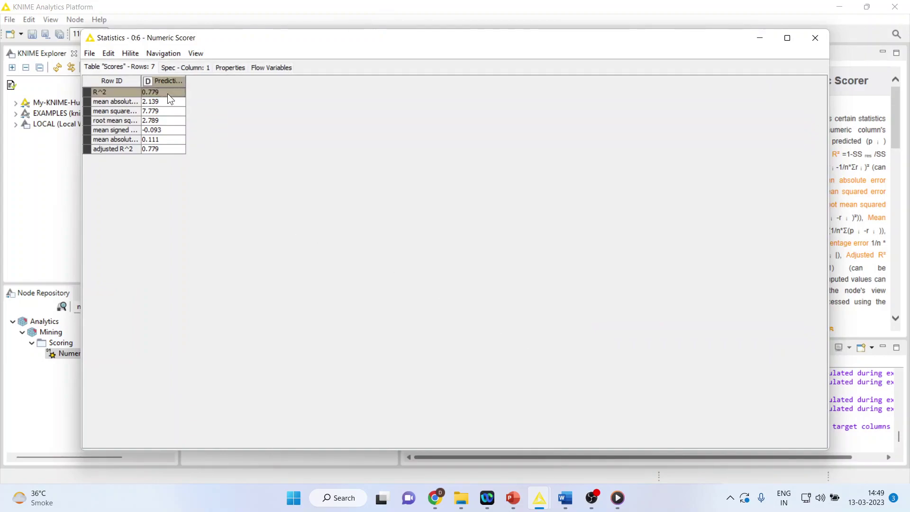
left_click(156, 149)
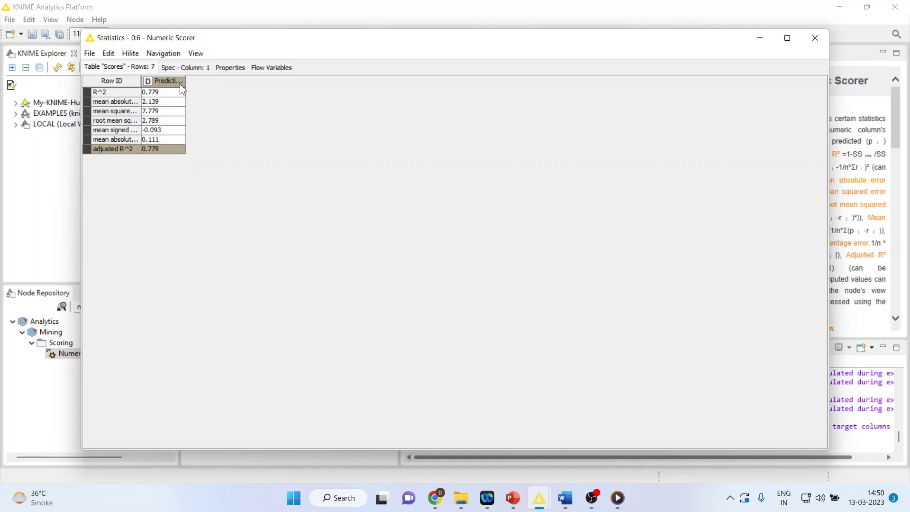
left_click_drag(156, 101, 158, 120)
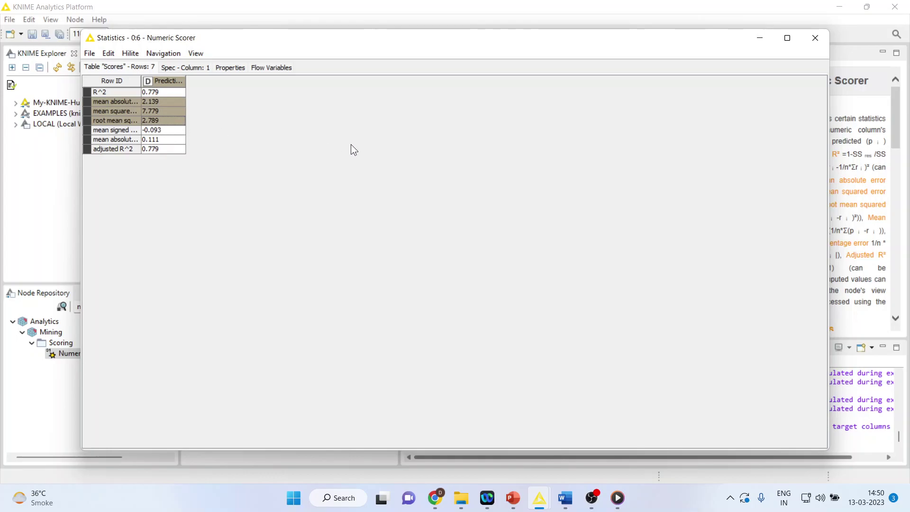
left_click(814, 39)
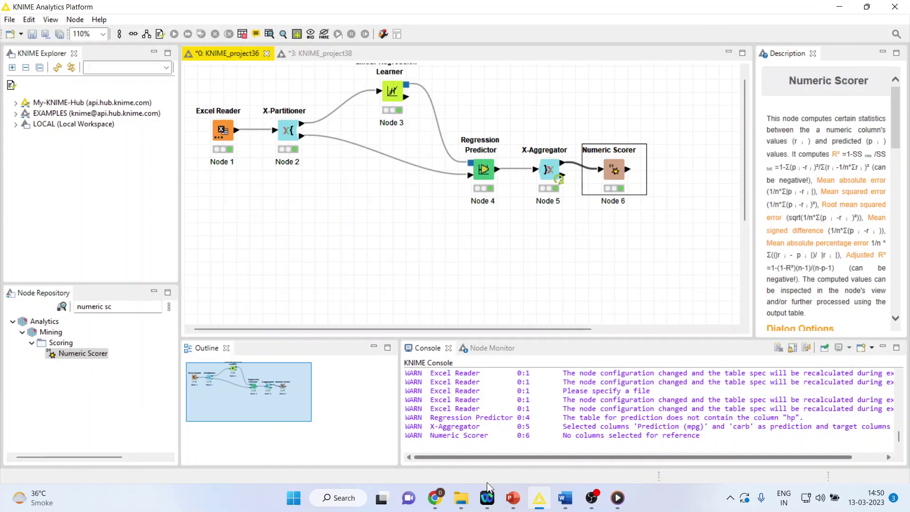
- Bring the PowerPoint presentation back to the front on slide 5's cross-validation diagram
left_click(512, 498)
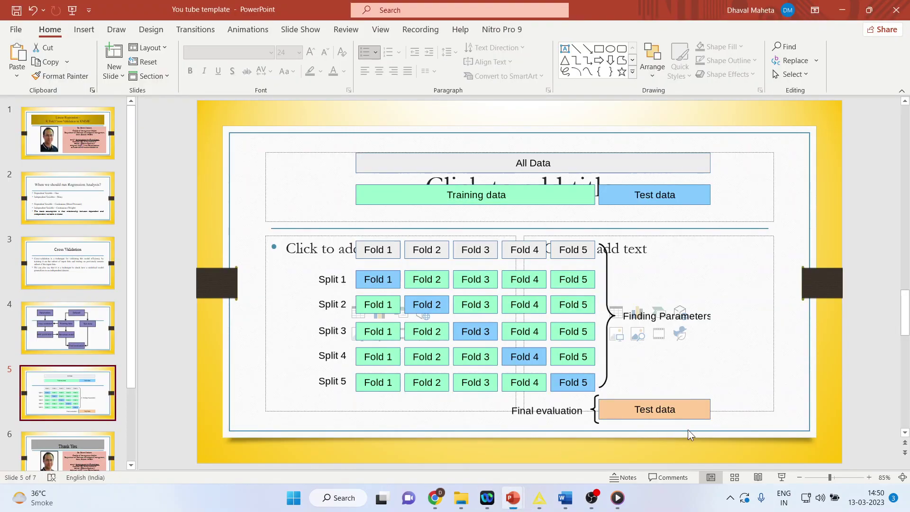